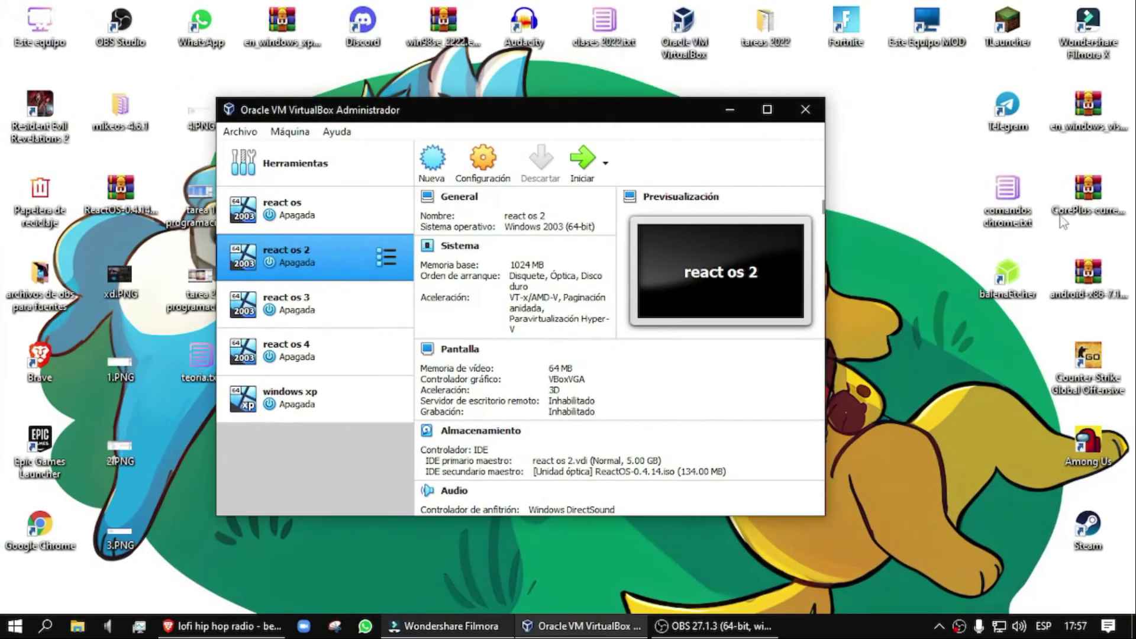
{"action": "scroll", "coordinate": [577, 353], "scroll_direction": "down", "scroll_amount": 3}
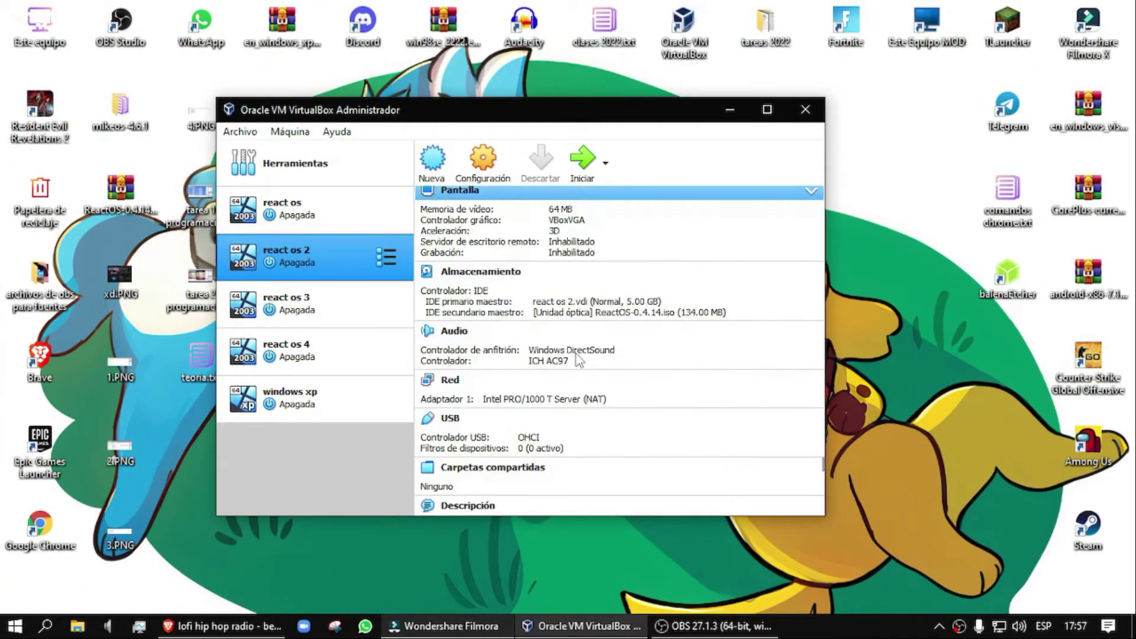
{"action": "scroll", "coordinate": [578, 355], "scroll_direction": "up", "scroll_amount": 3}
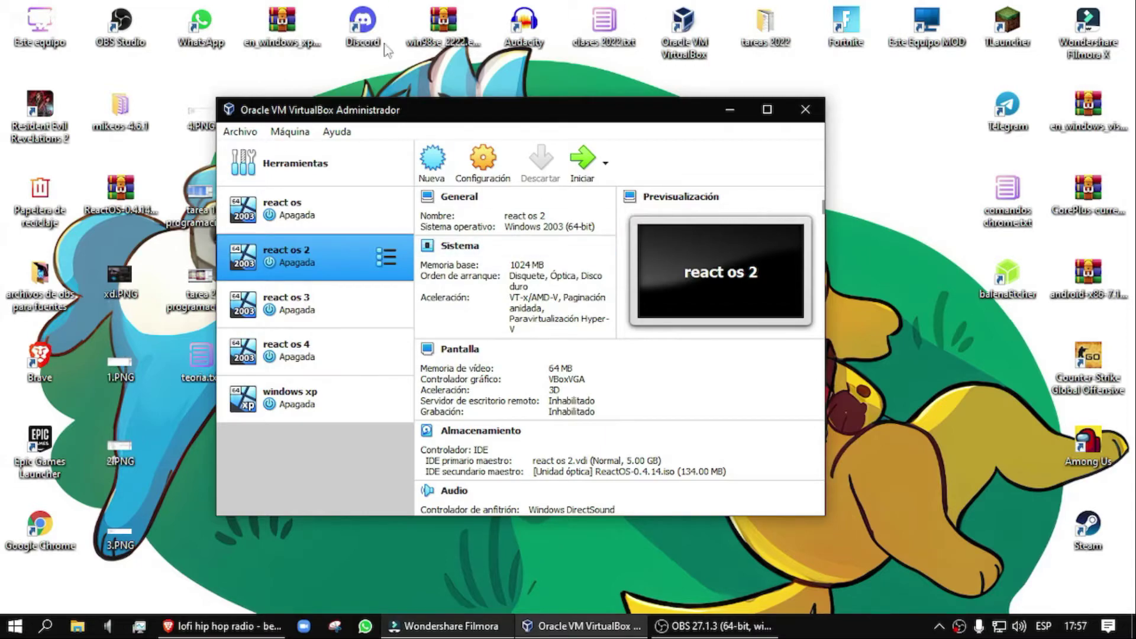
{"action": "left_click_drag", "start_coordinate": [482, 113], "coordinate": [530, 95]}
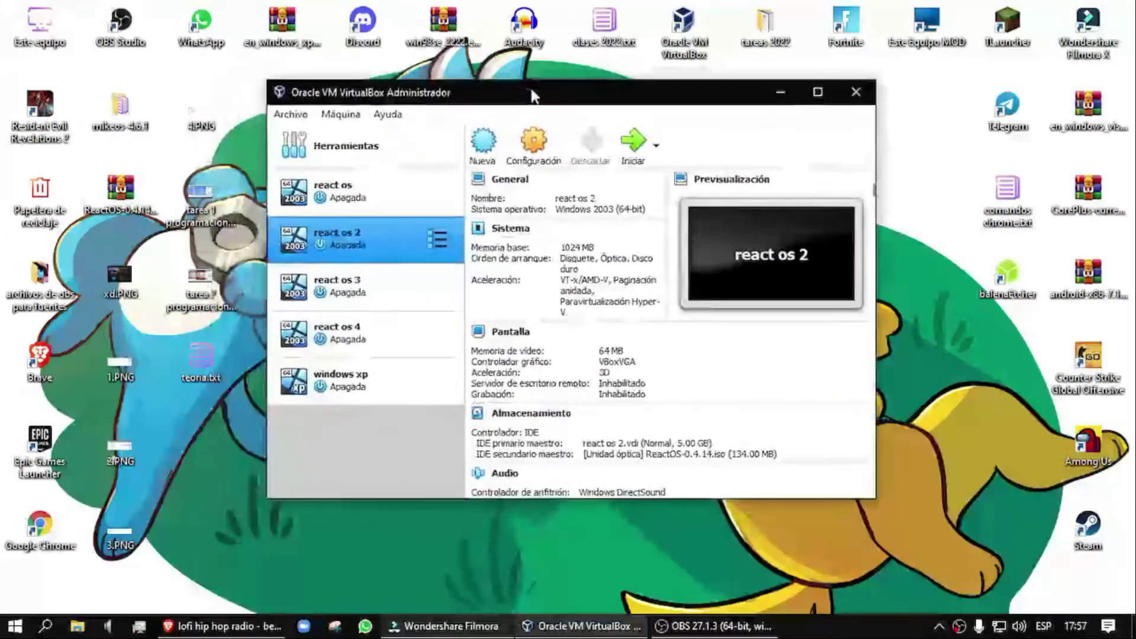
Begin a new virtual machine named "react os" with type Microsoft Windows and version Windows 2003 (64-bit)
{"action": "left_click", "coordinate": [476, 142]}
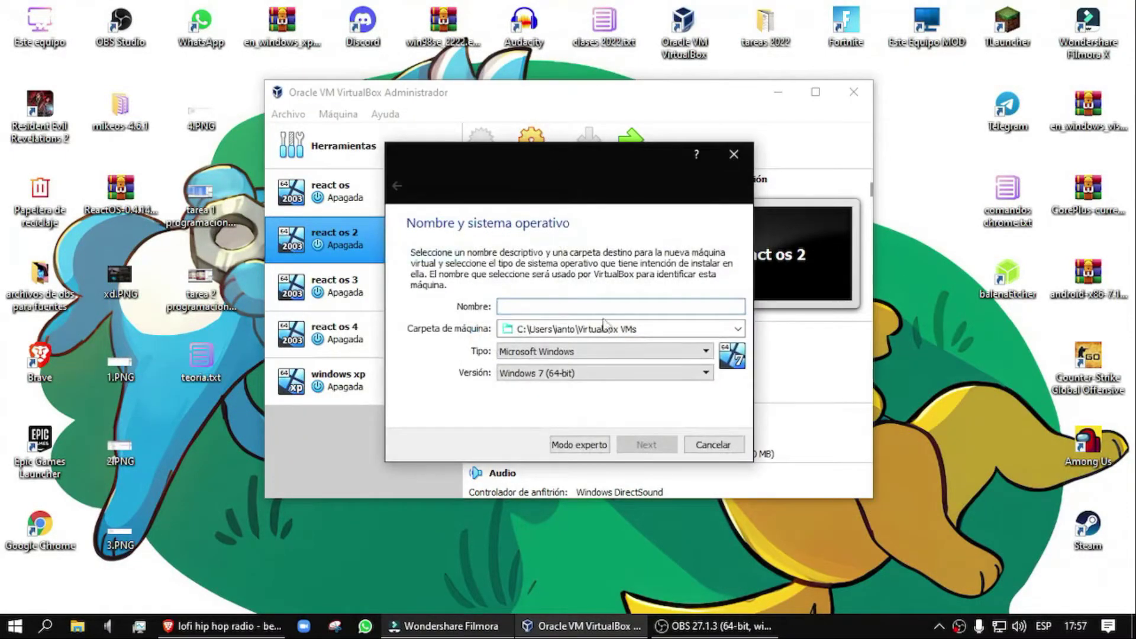
{"action": "type", "text": "react os"}
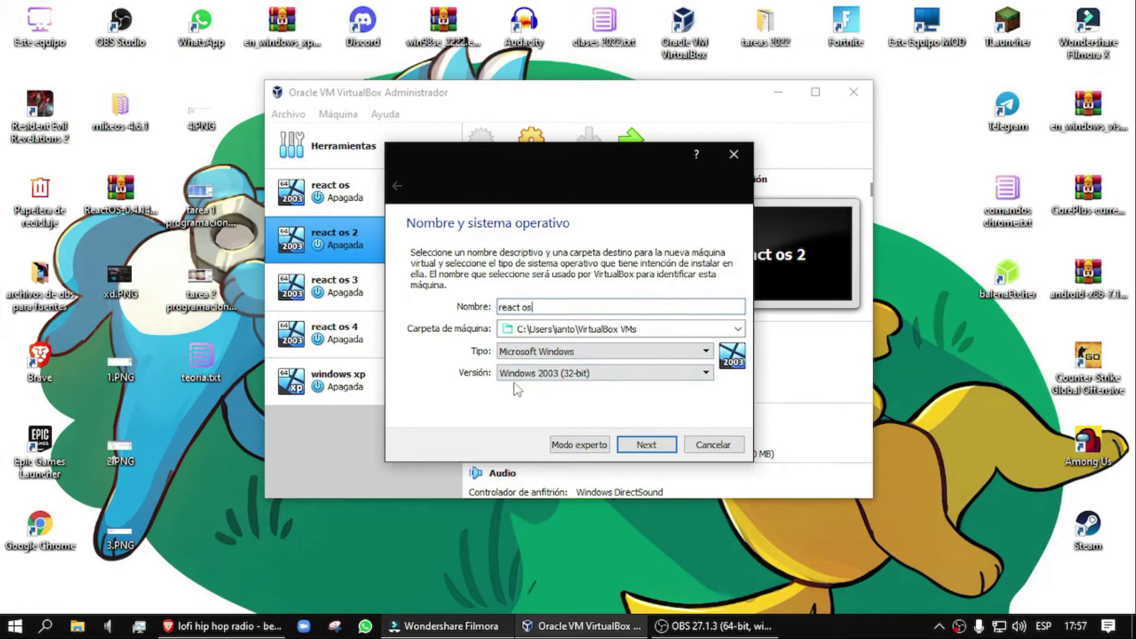
{"action": "left_click", "coordinate": [606, 378]}
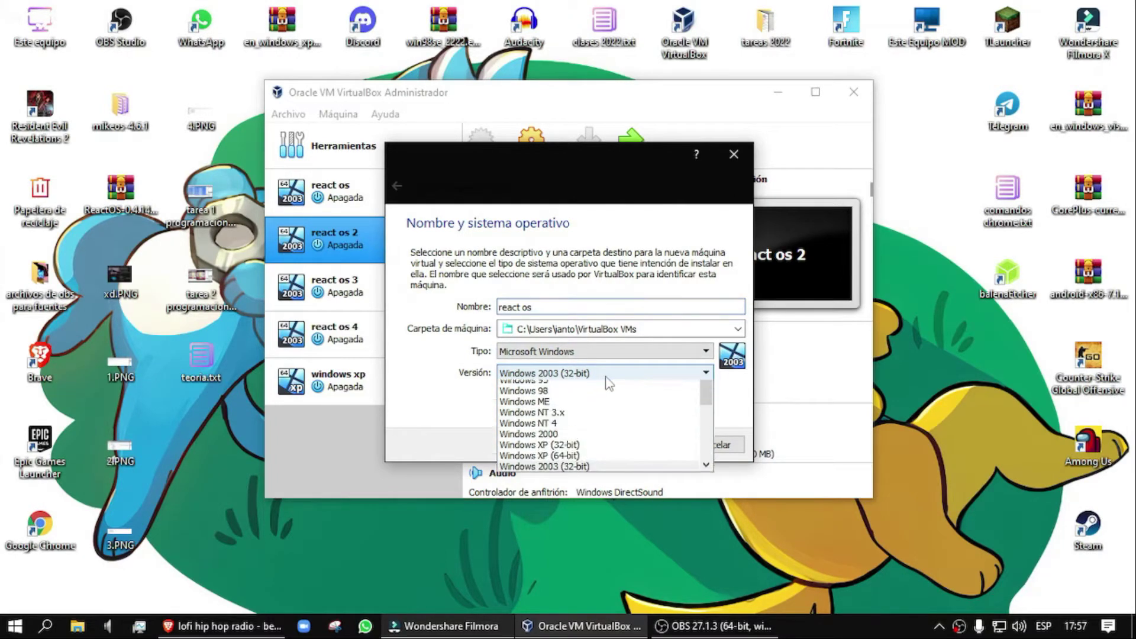
{"action": "scroll", "coordinate": [616, 431], "scroll_direction": "down", "scroll_amount": 1}
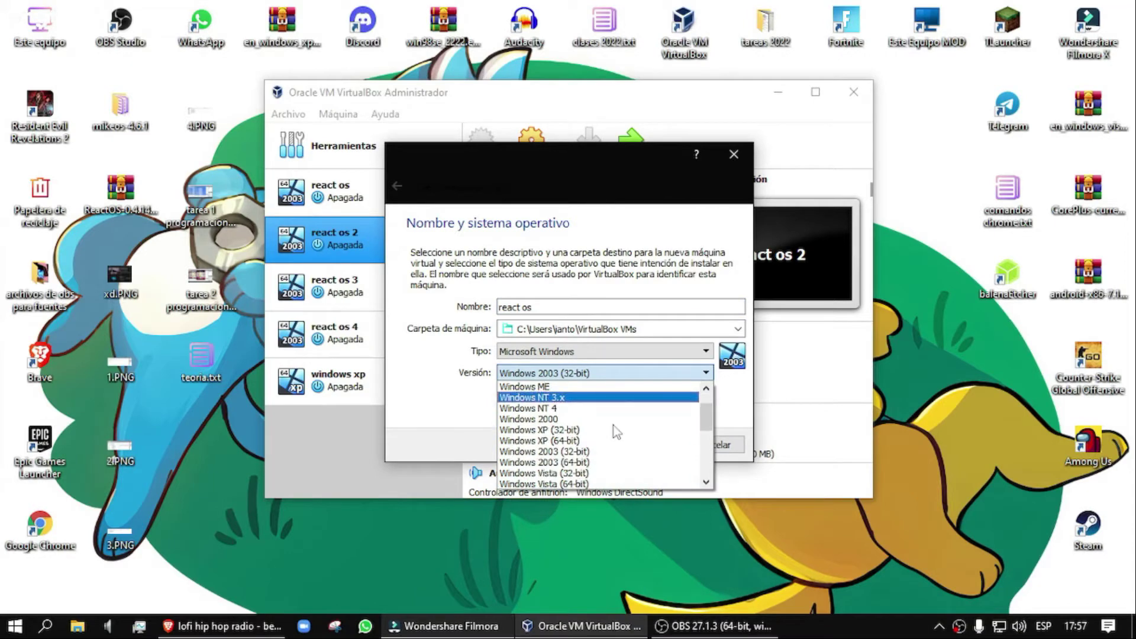
{"action": "left_click", "coordinate": [607, 463]}
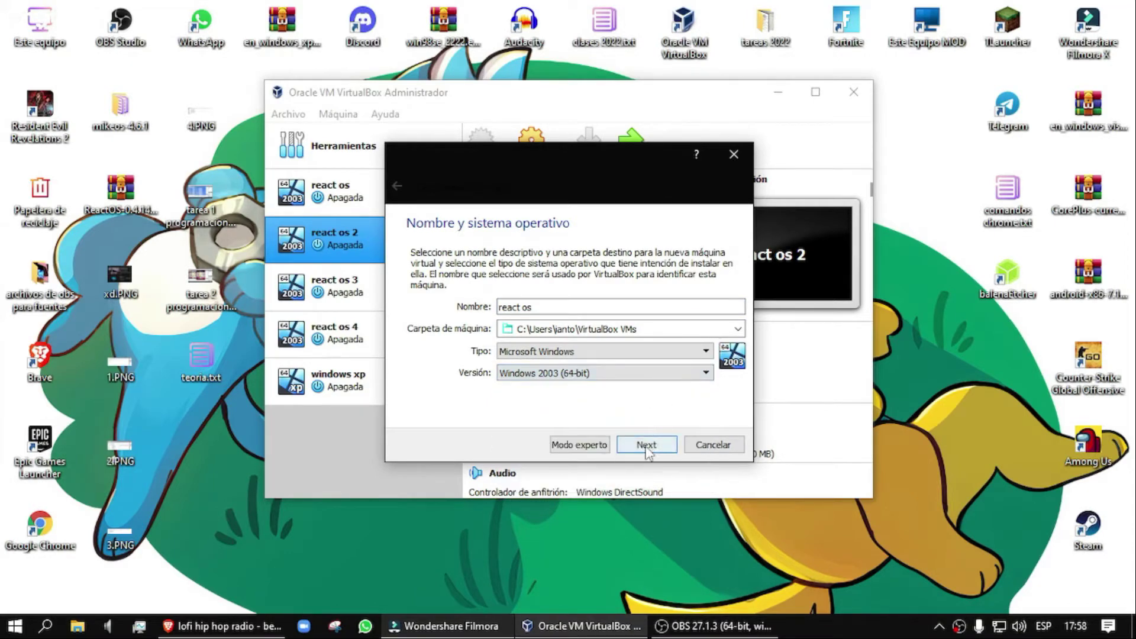
{"action": "left_click", "coordinate": [647, 446]}
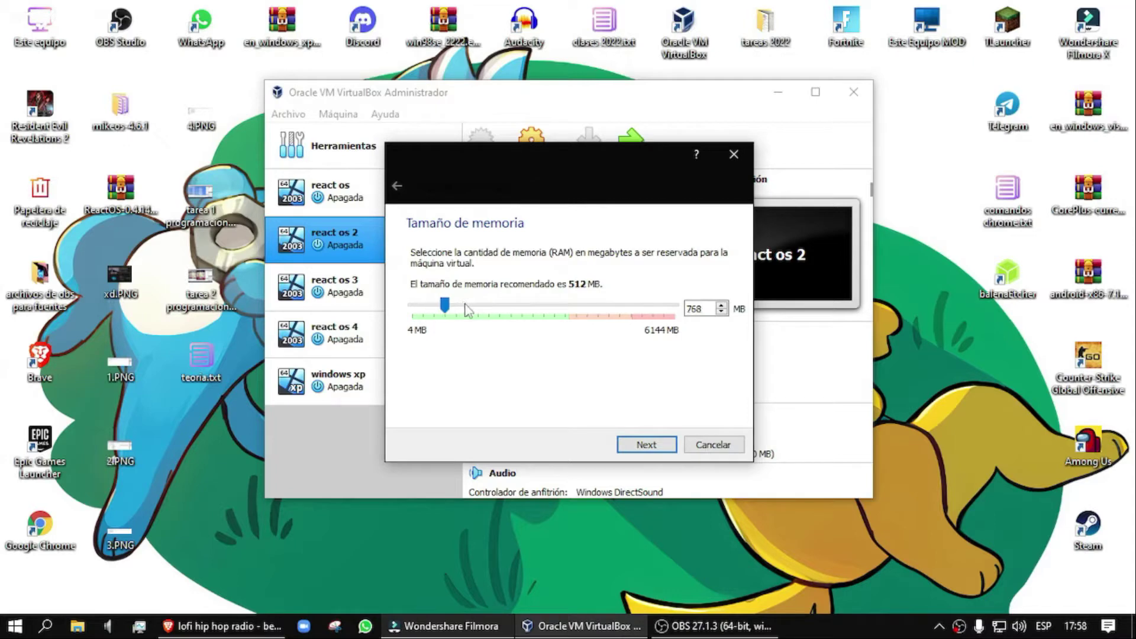
Give the machine 1024 MB of memory and create a dynamically allocated 20 GB VDI hard disk for it
{"action": "left_click", "coordinate": [647, 445]}
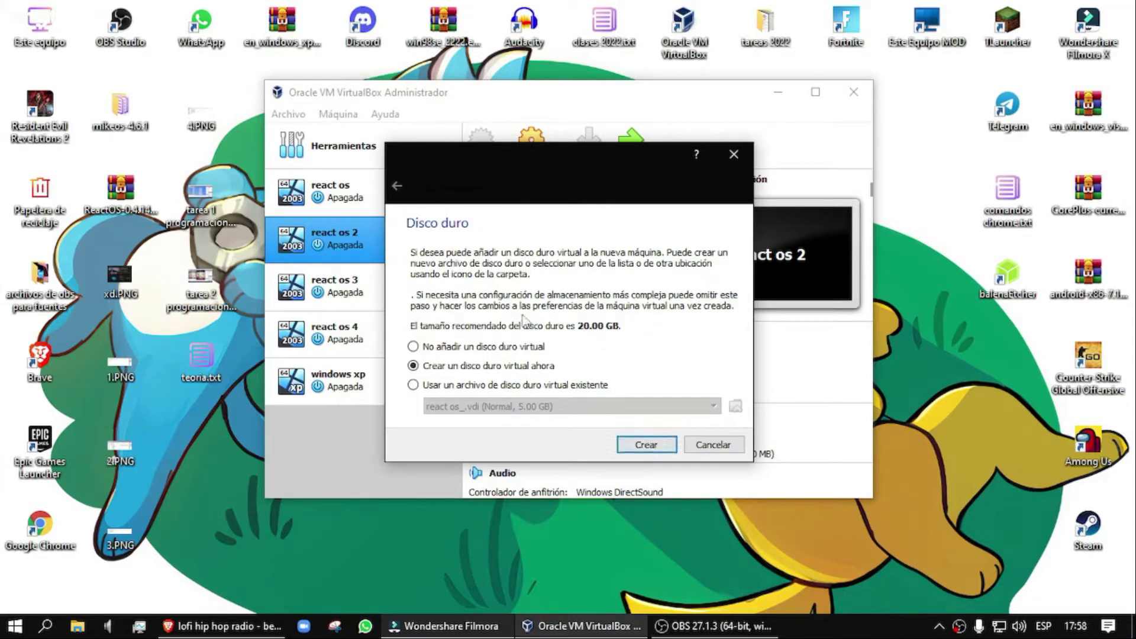
{"action": "left_click", "coordinate": [639, 447]}
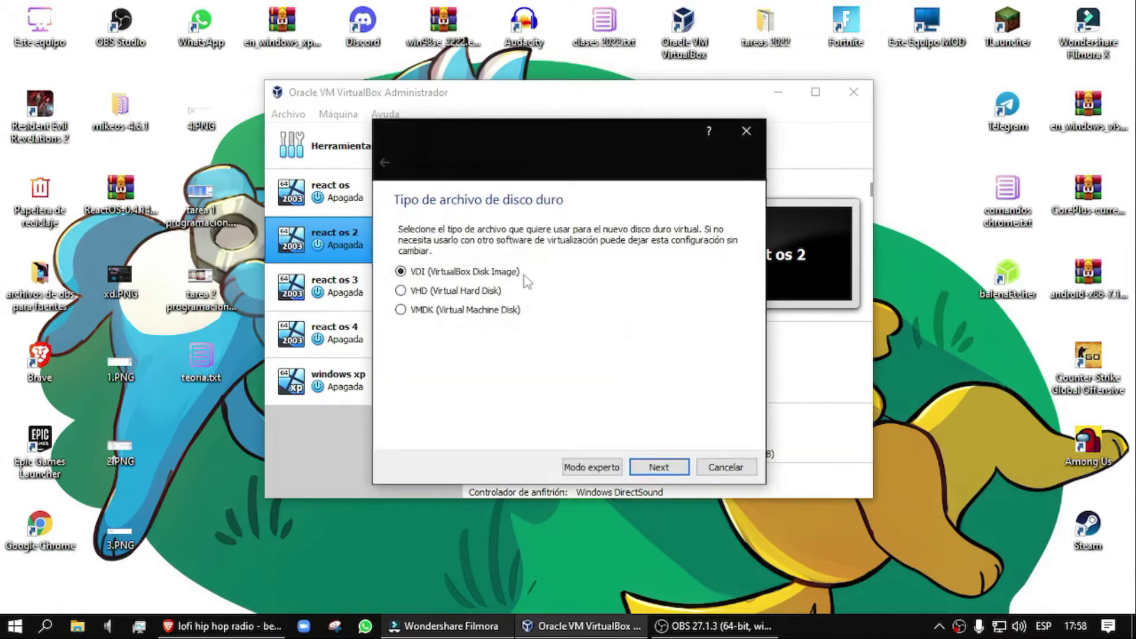
{"action": "left_click", "coordinate": [655, 468]}
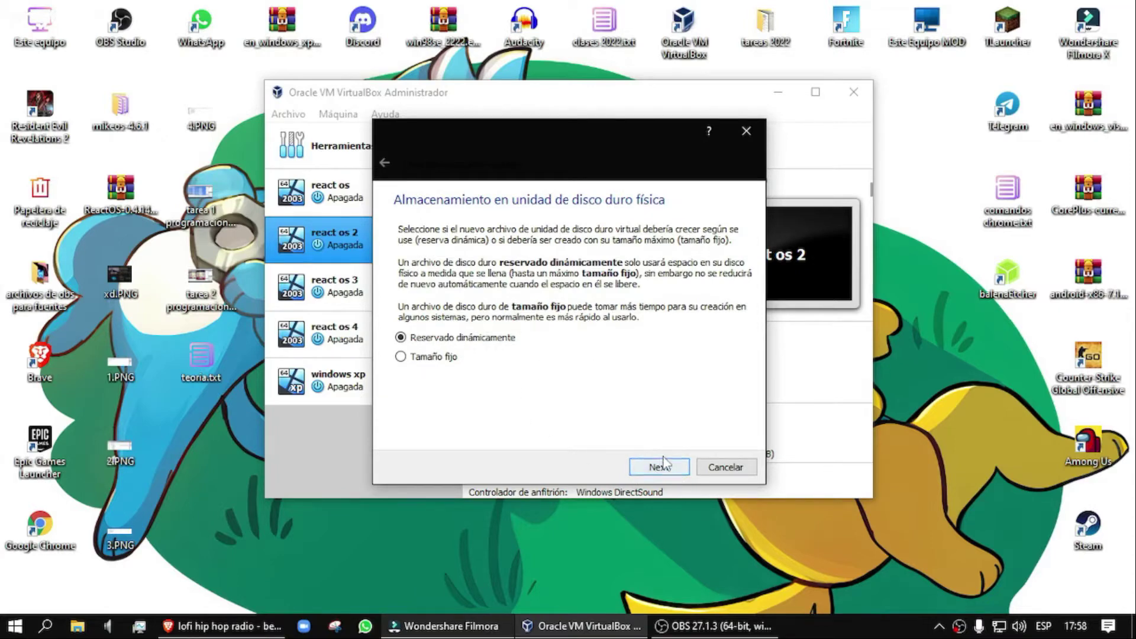
{"action": "left_click", "coordinate": [660, 469]}
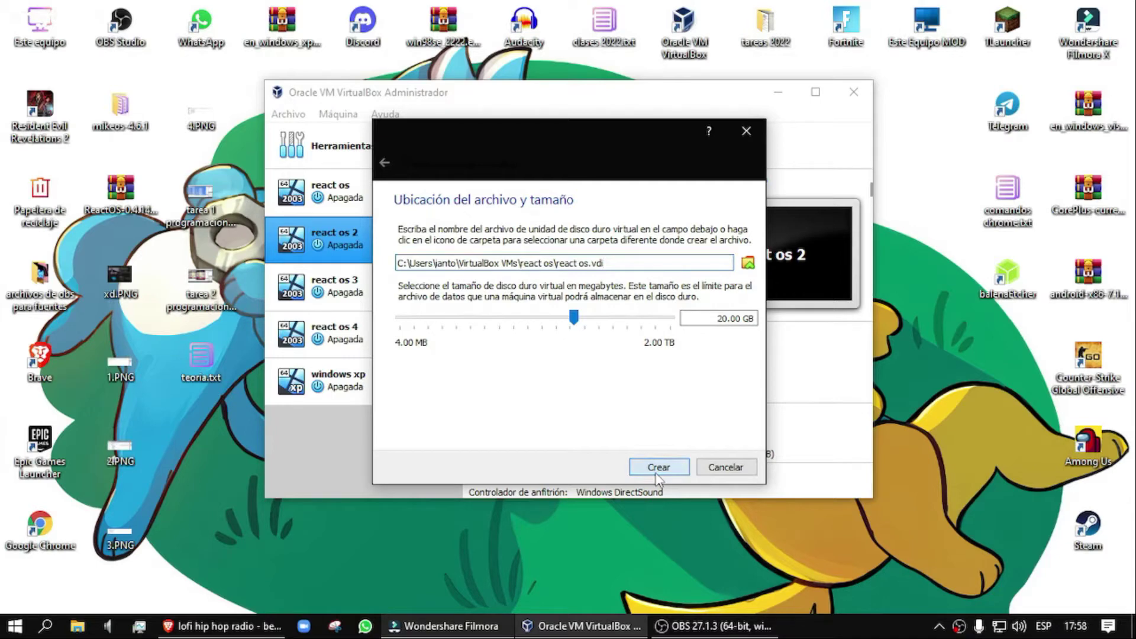
{"action": "left_click", "coordinate": [657, 468]}
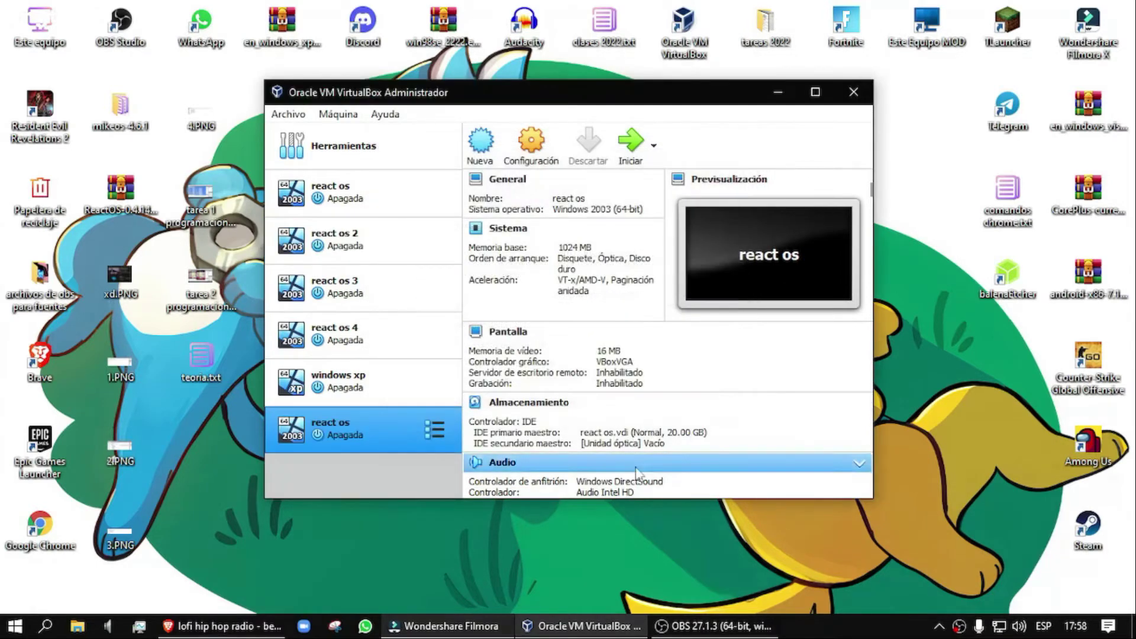
Delete the older "react os" machine that uses the 5 GB disk, including all its files
{"action": "left_click", "coordinate": [406, 177]}
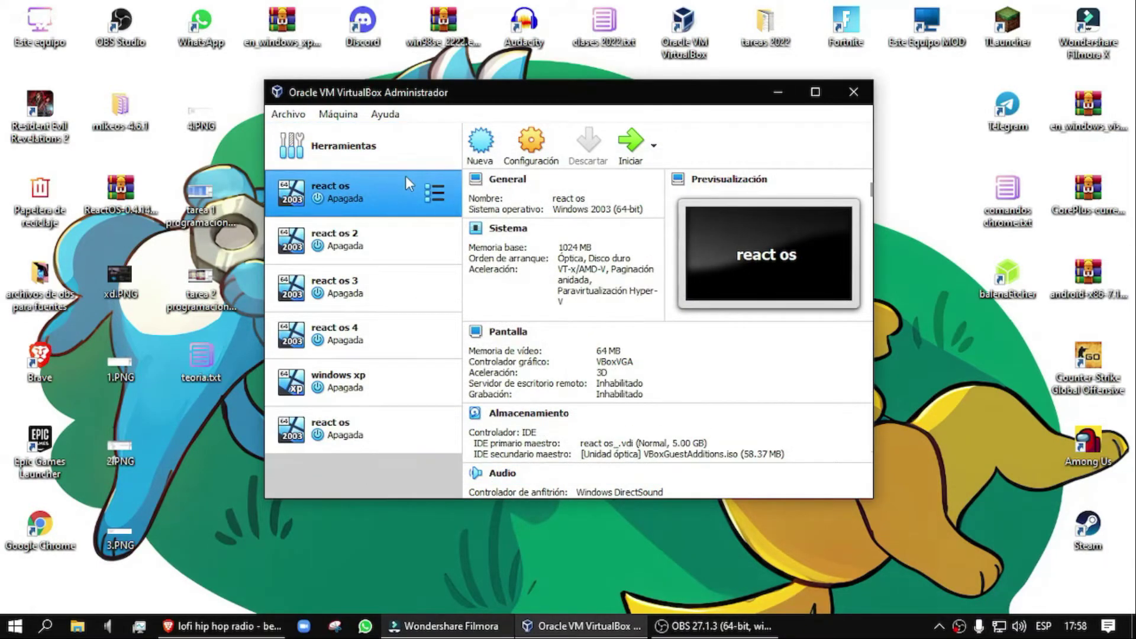
{"action": "right_click", "coordinate": [407, 176]}
{"action": "left_click", "coordinate": [469, 260]}
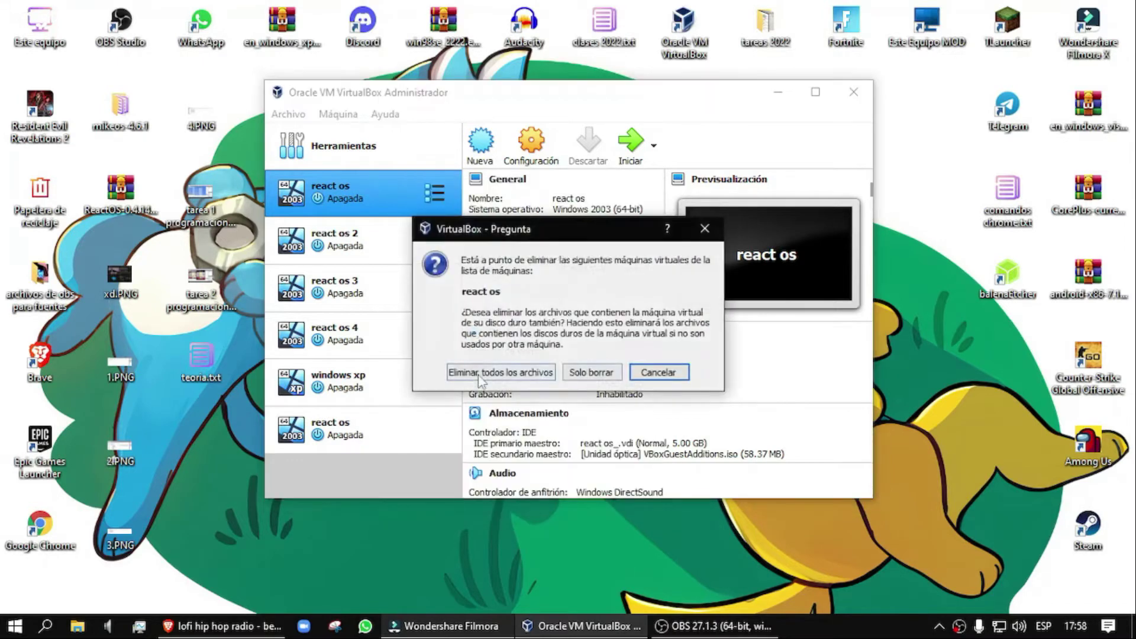
{"action": "left_click", "coordinate": [480, 375]}
Start the newly created "react os" machine and bring its window to the front
{"action": "left_click", "coordinate": [379, 376]}
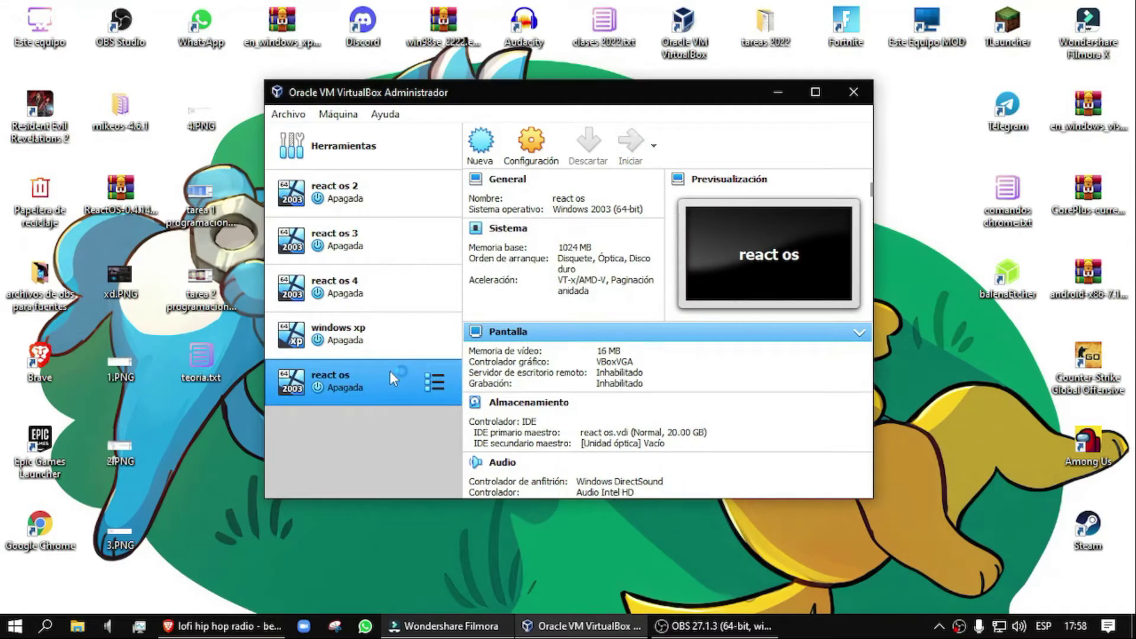
{"action": "mouse_move", "coordinate": [435, 334]}
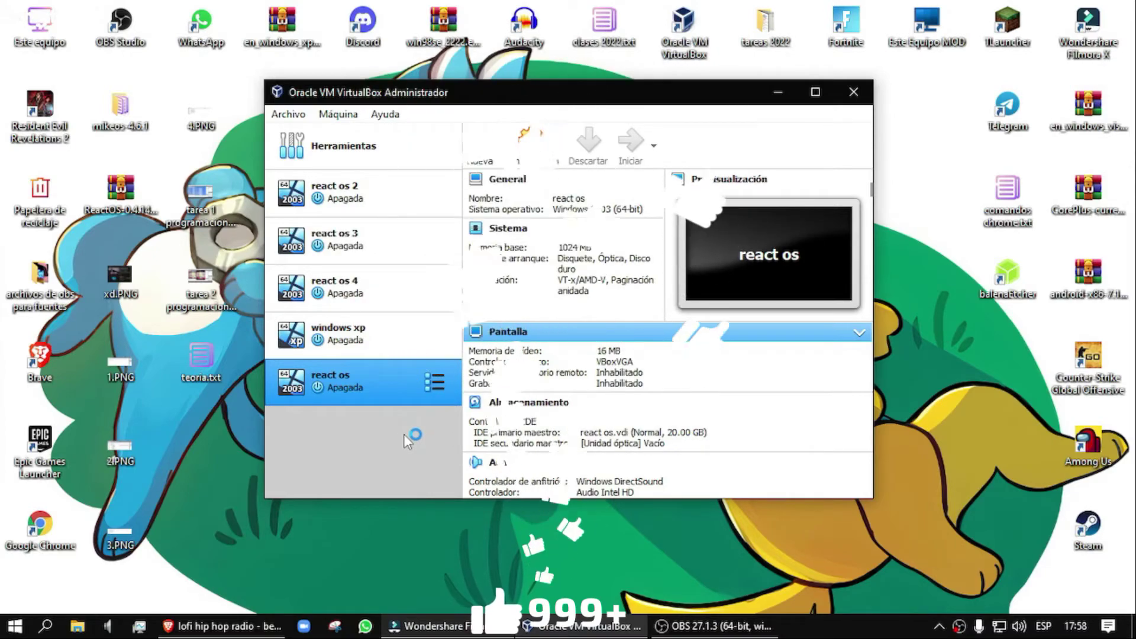
{"action": "left_click", "coordinate": [675, 629]}
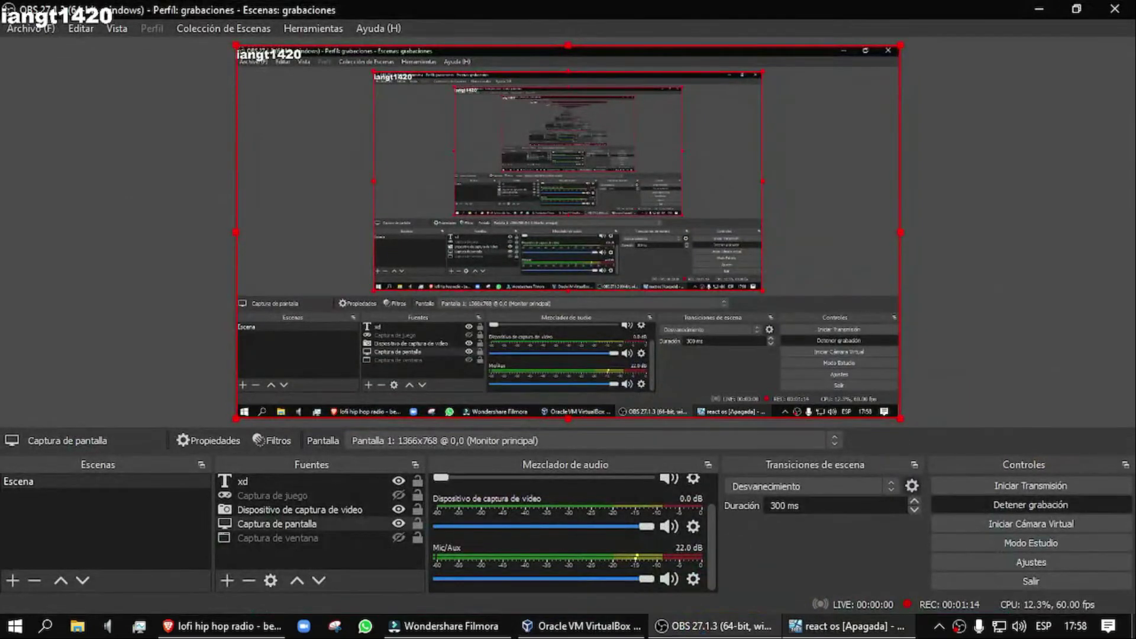
{"action": "left_click", "coordinate": [713, 627]}
{"action": "left_click", "coordinate": [846, 626]}
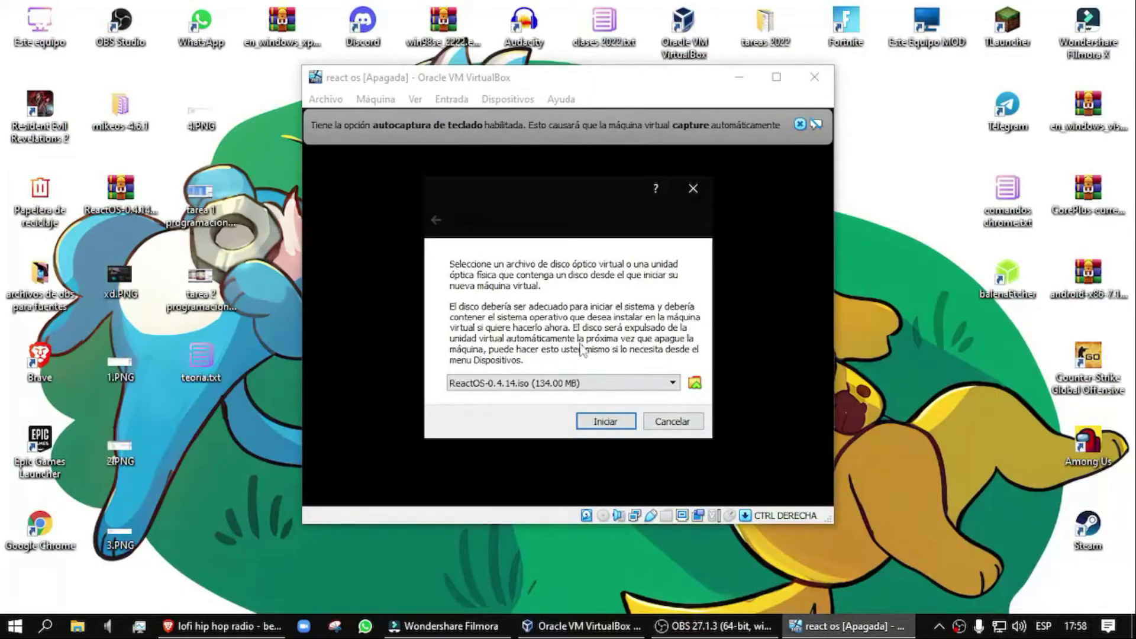
Load ReactOS-0.4.14.iso from the Desktop as the start-up disk and boot the machine from the ReactOS medium
{"action": "left_click", "coordinate": [613, 383]}
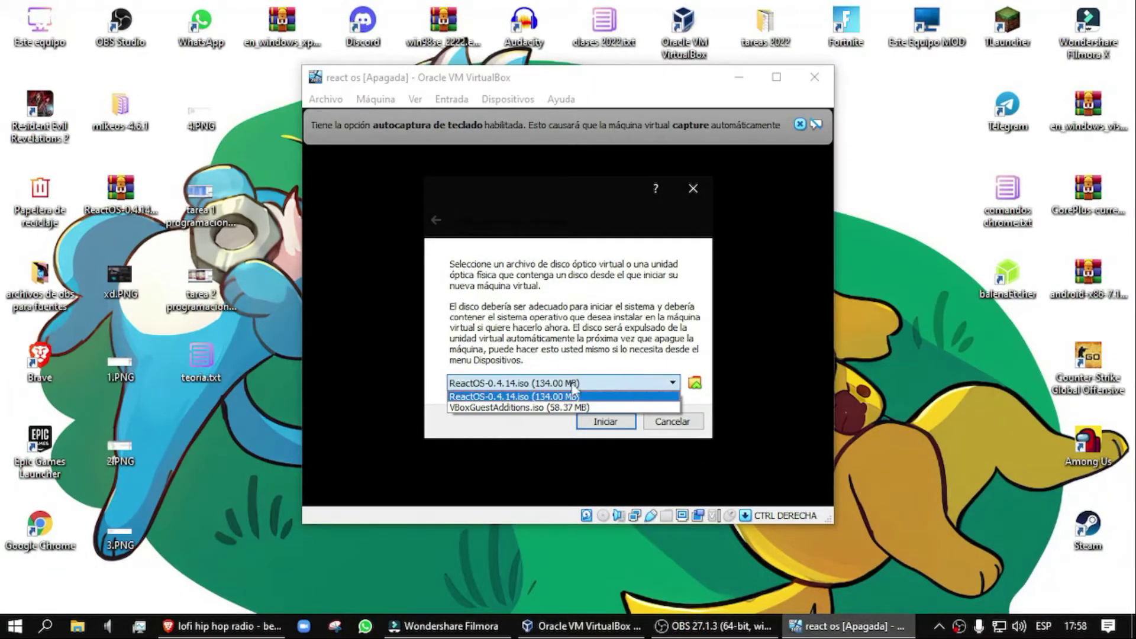
{"action": "left_click", "coordinate": [573, 396]}
{"action": "left_click", "coordinate": [695, 383]}
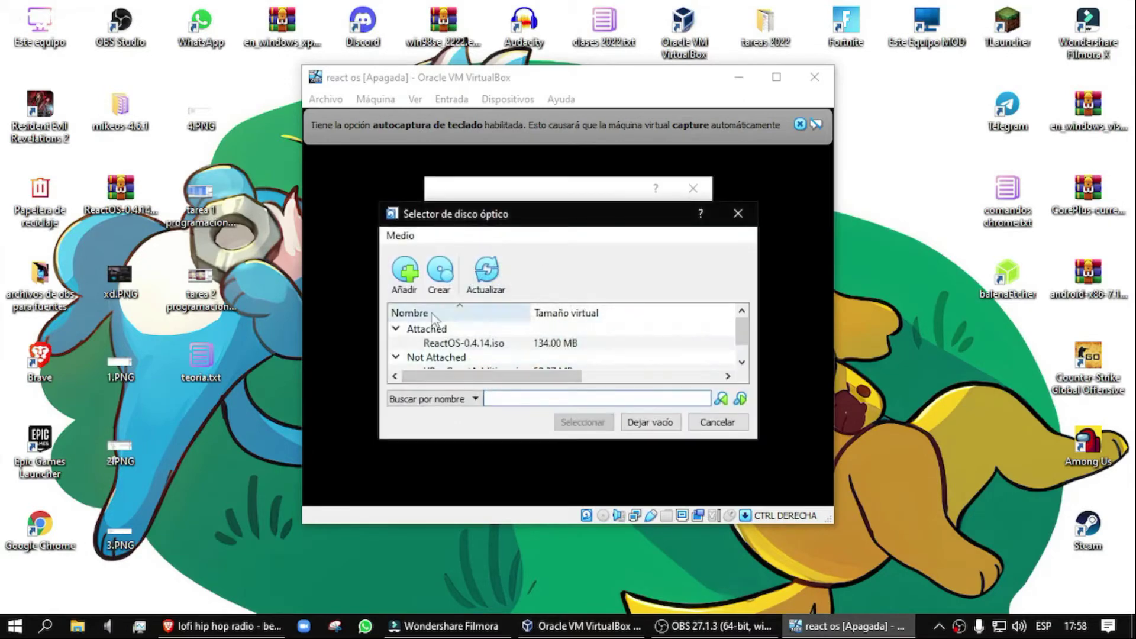
{"action": "left_click", "coordinate": [400, 256]}
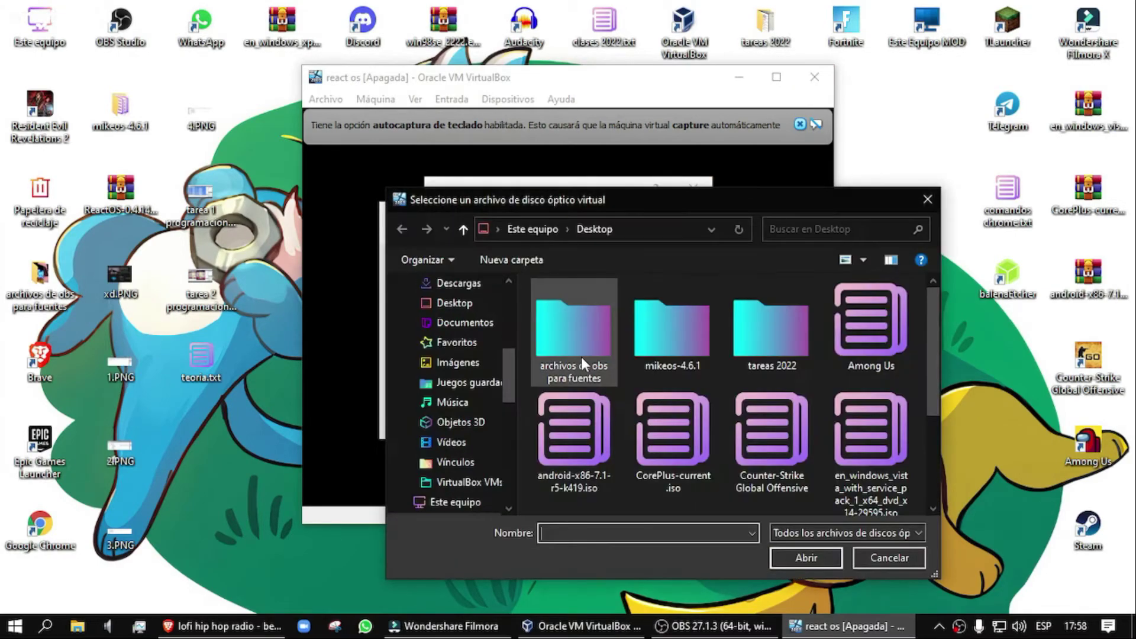
{"action": "scroll", "coordinate": [581, 361], "scroll_direction": "down", "scroll_amount": 2}
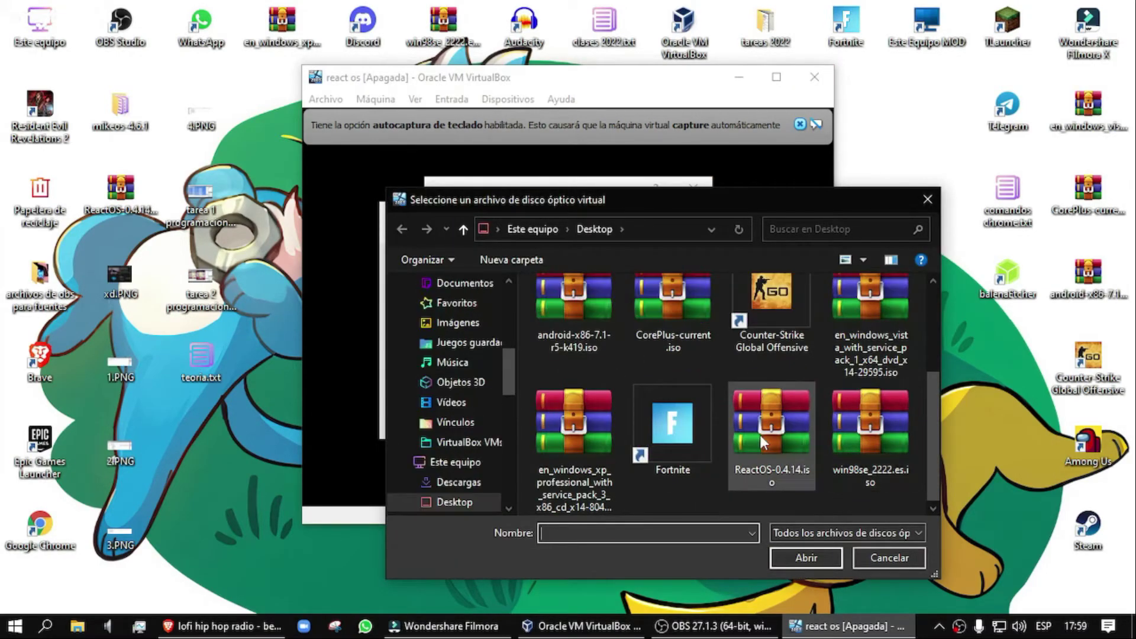
{"action": "double_click", "coordinate": [764, 433]}
{"action": "left_click", "coordinate": [583, 422]}
{"action": "left_click", "coordinate": [599, 420]}
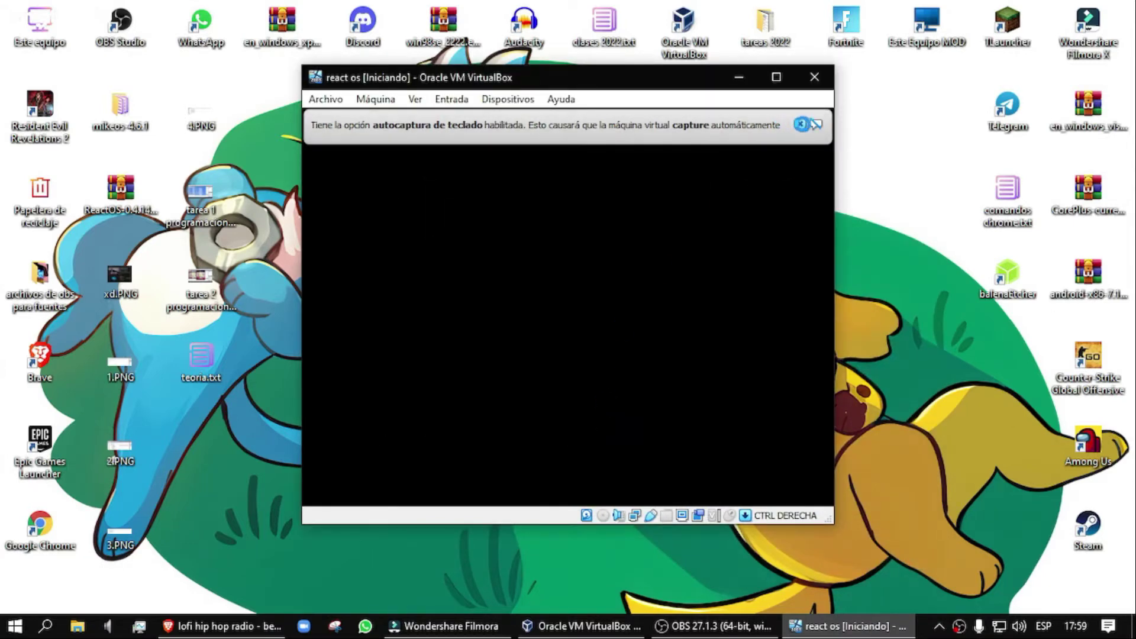
{"action": "left_click", "coordinate": [801, 125]}
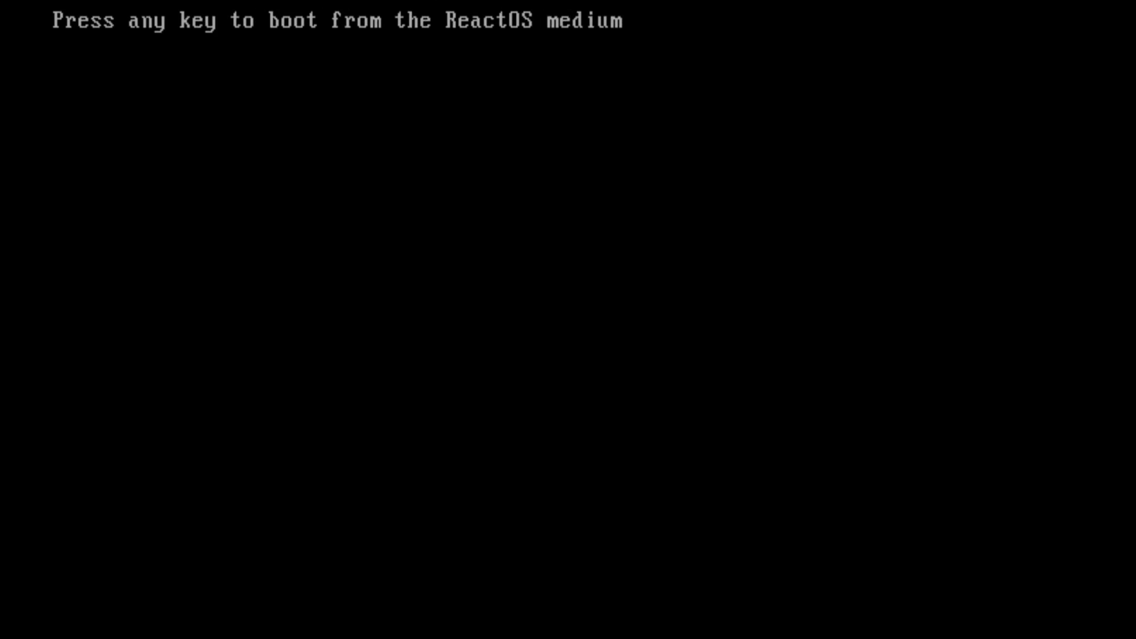
{"action": "key", "text": "Return"}
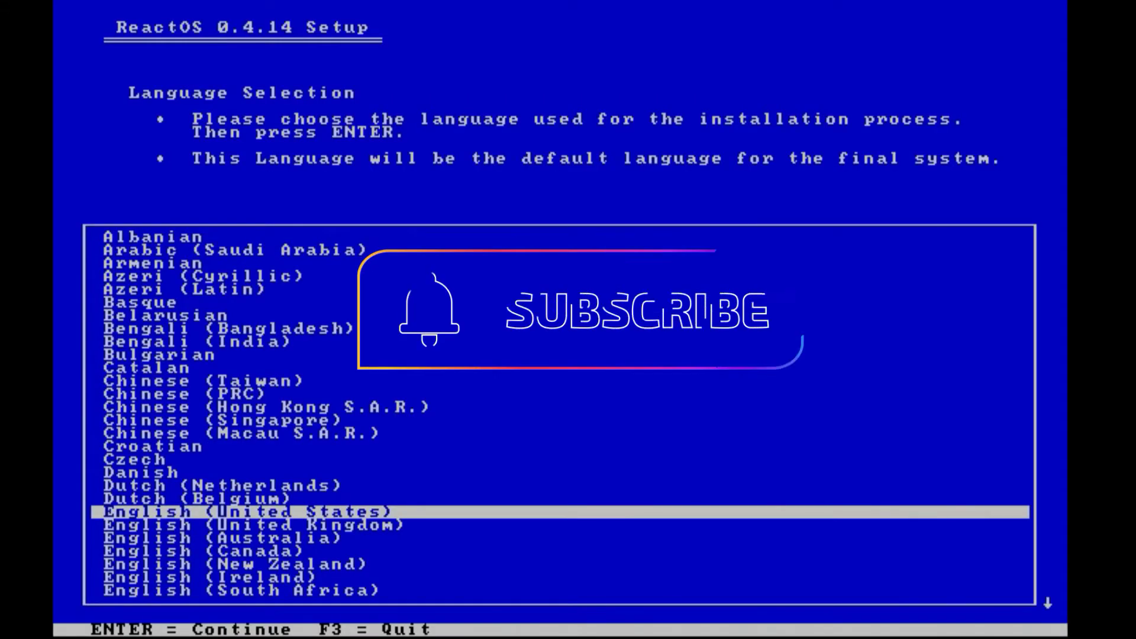
Choose Spanish (Venezuela) as the installation language and continue through the opening setup screens
{"action": "key", "text": "Down"}
{"action": "key", "text": "Down"}
{"action": "key", "text": "Down"}
{"action": "key", "text": "Down"}
{"action": "key", "text": "Down"}
{"action": "key", "text": "Down"}
{"action": "key", "text": "Down"}
{"action": "key", "text": "Down"}
{"action": "key", "text": "Down"}
{"action": "key", "text": "Down"}
{"action": "key", "text": "Down"}
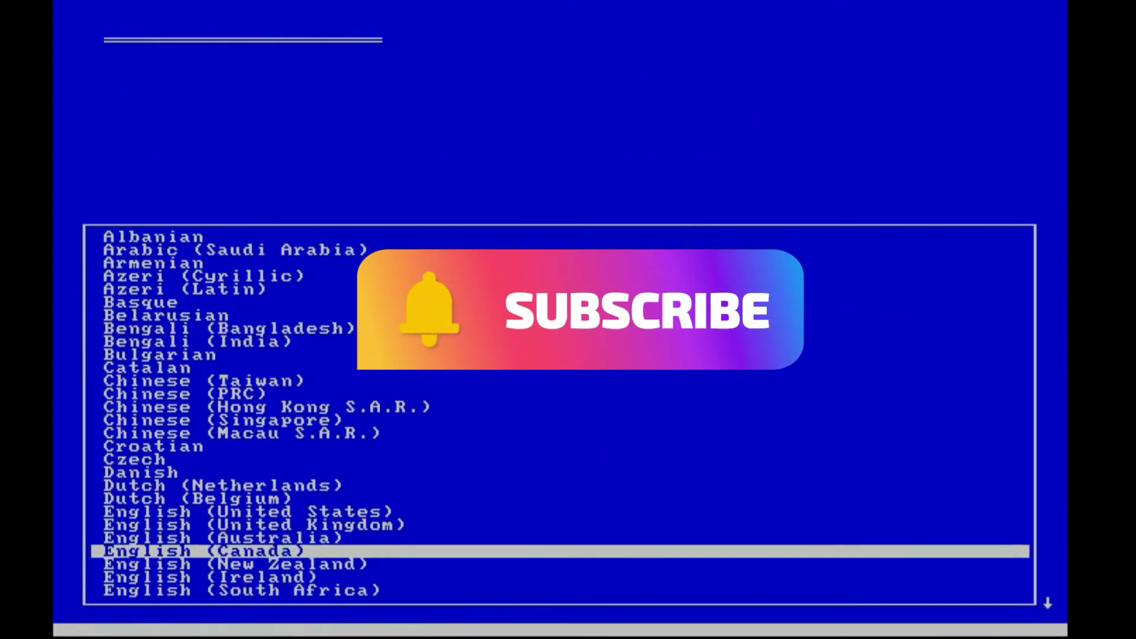
{"action": "key", "text": "Down"}
{"action": "key", "text": "Down"}
{"action": "key", "text": "Down"}
{"action": "key", "text": "Down"}
{"action": "key", "text": "Down"}
{"action": "key", "text": "Down"}
{"action": "key", "text": "Down"}
{"action": "key", "text": "Down"}
{"action": "key", "text": "Down"}
{"action": "key", "text": "Down"}
{"action": "key", "text": "Down"}
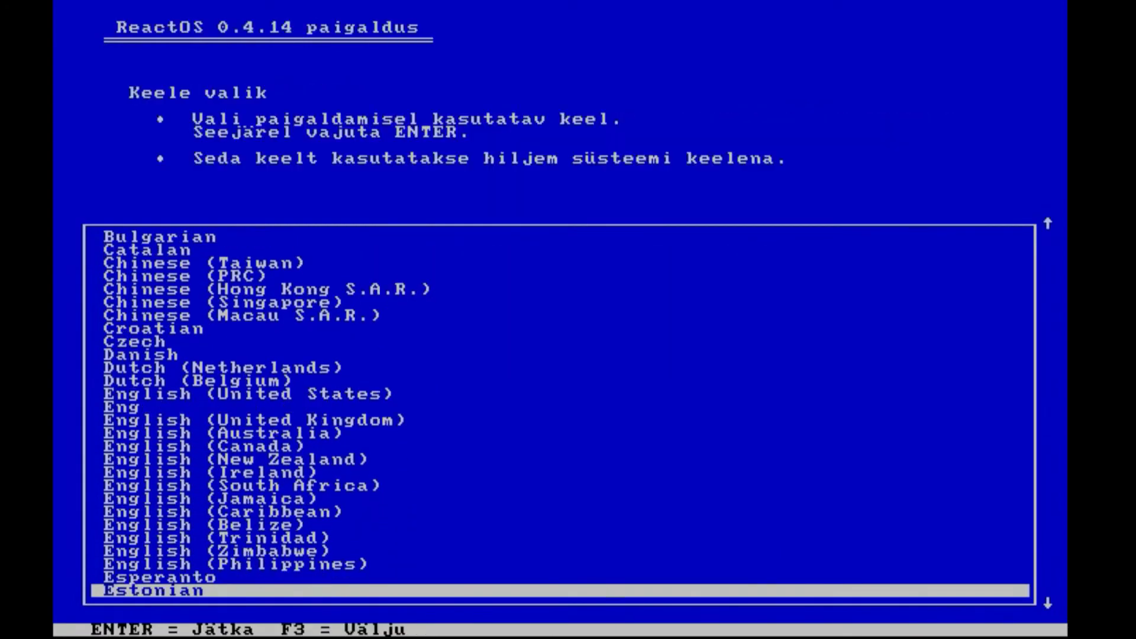
{"action": "key", "text": "Down"}
{"action": "key", "text": "Down"}
{"action": "key", "text": "Down"}
{"action": "key", "text": "Down"}
{"action": "key", "text": "Down"}
{"action": "key", "text": "Down"}
{"action": "key", "text": "Down"}
{"action": "key", "text": "Down"}
{"action": "key", "text": "Down"}
{"action": "key", "text": "Down"}
{"action": "key", "text": "Down"}
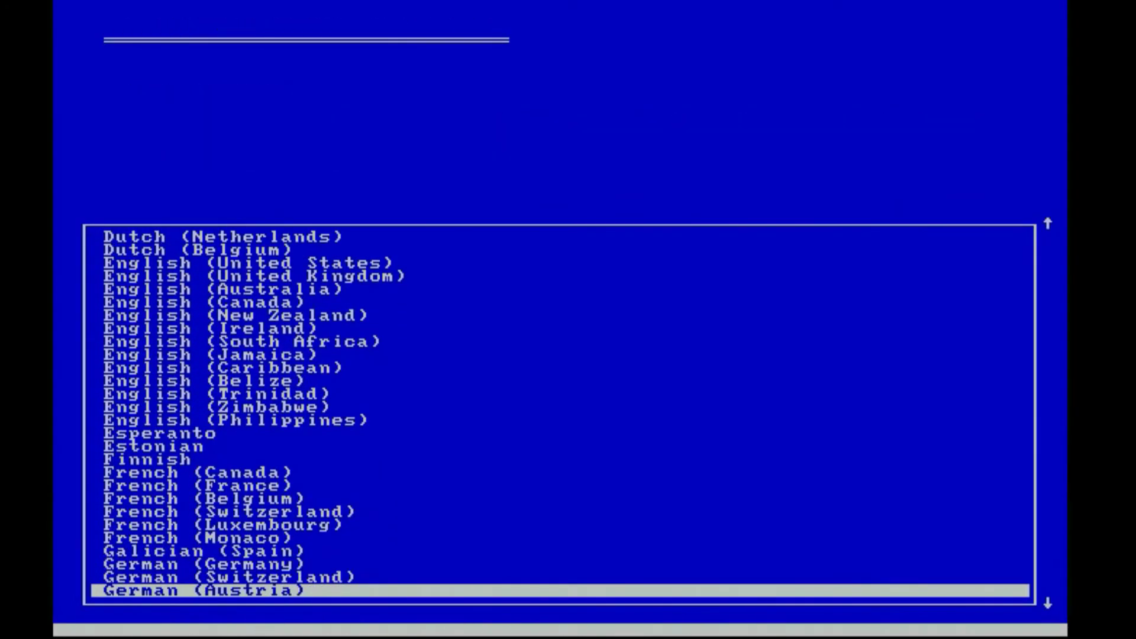
{"action": "key", "text": "Down"}
{"action": "key", "text": "Down"}
{"action": "key", "text": "Down"}
{"action": "key", "text": "Down"}
{"action": "key", "text": "Down"}
{"action": "key", "text": "Down"}
{"action": "key", "text": "Down"}
{"action": "key", "text": "Down"}
{"action": "key", "text": "Down"}
{"action": "key", "text": "Down"}
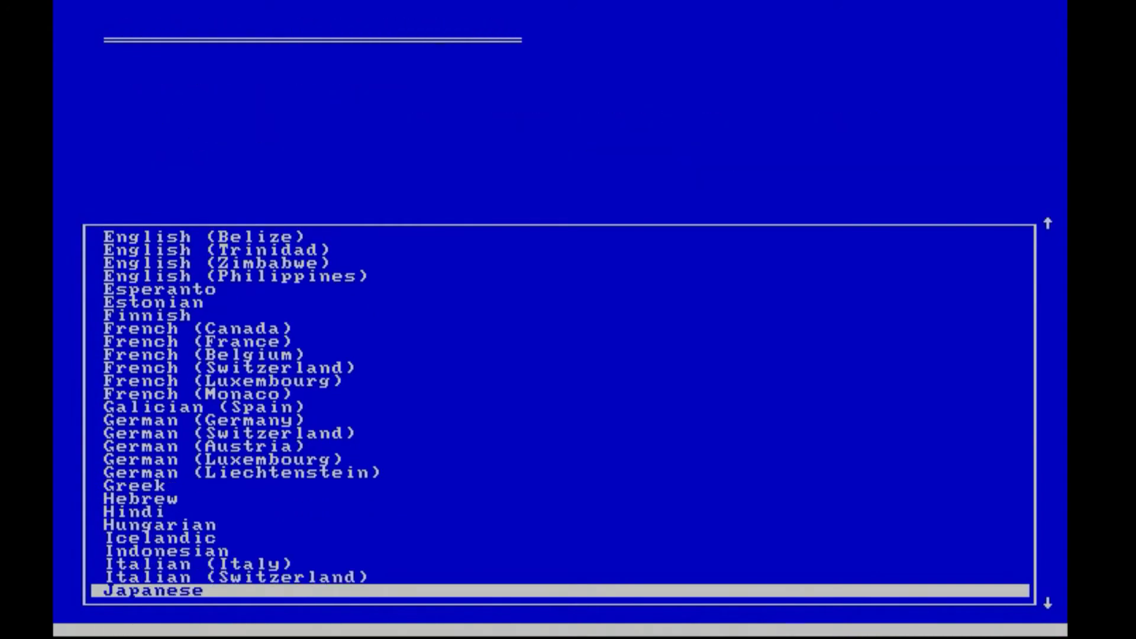
{"action": "key", "text": "Down"}
{"action": "key", "text": "Down"}
{"action": "key", "text": "Down"}
{"action": "key", "text": "Down"}
{"action": "key", "text": "Down"}
{"action": "key", "text": "Down"}
{"action": "key", "text": "Down"}
{"action": "key", "text": "Down"}
{"action": "key", "text": "Down"}
{"action": "key", "text": "Down"}
{"action": "key", "text": "Down"}
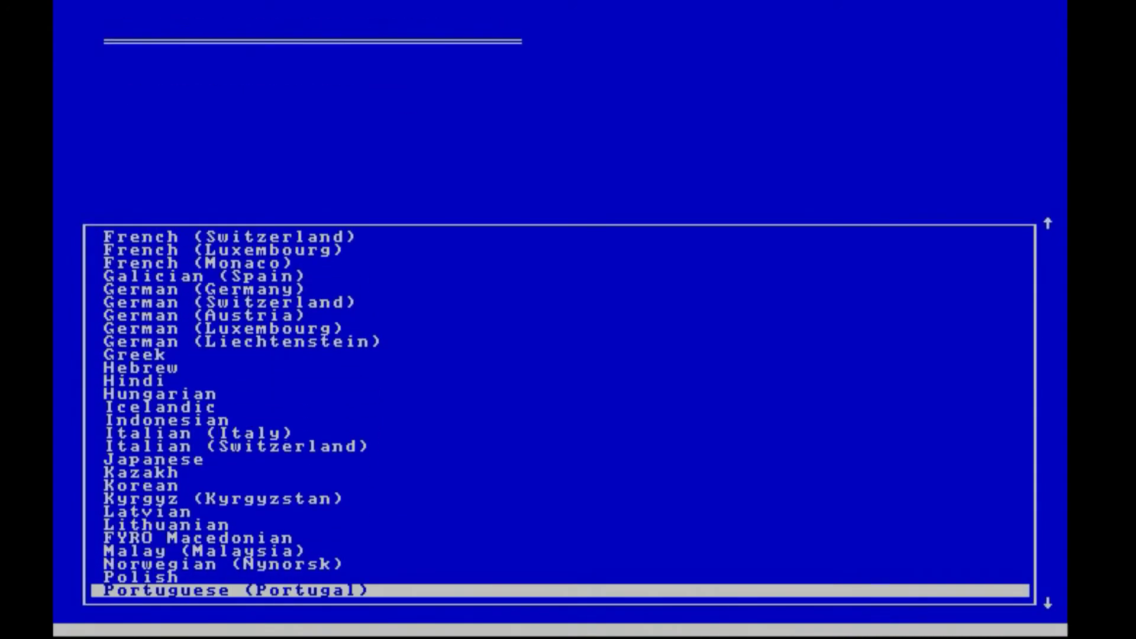
{"action": "key", "text": "Down"}
{"action": "key", "text": "Down"}
{"action": "key", "text": "Down"}
{"action": "key", "text": "Down"}
{"action": "key", "text": "Down"}
{"action": "key", "text": "Down"}
{"action": "key", "text": "Down"}
{"action": "key", "text": "Down"}
{"action": "key", "text": "Down"}
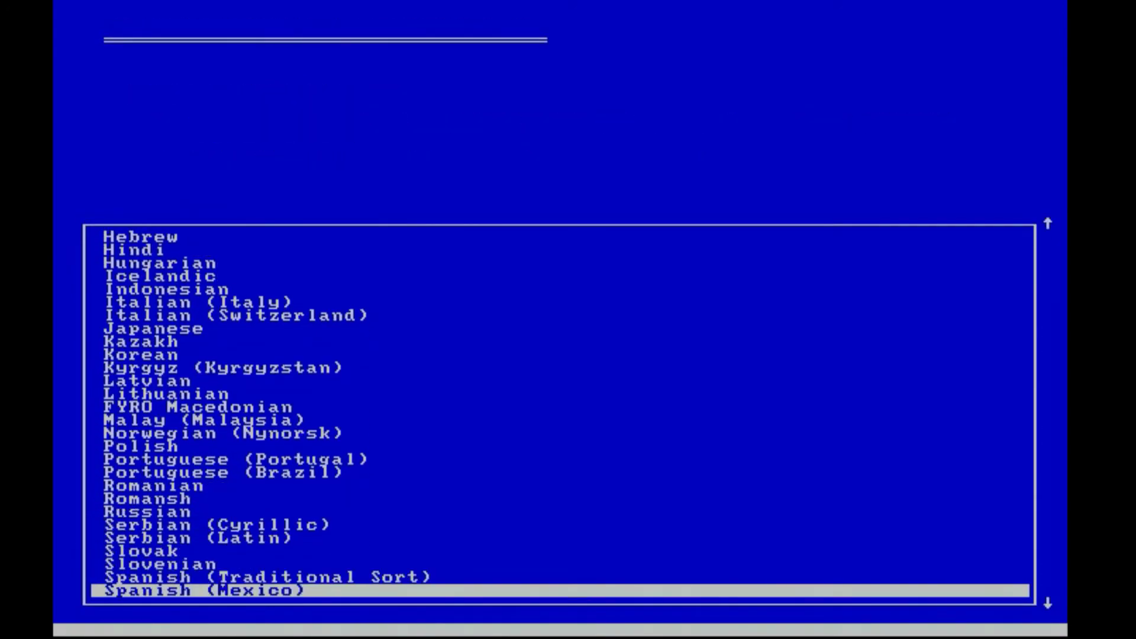
{"action": "key", "text": "Up"}
{"action": "key", "text": "Up"}
{"action": "key", "text": "Up"}
{"action": "key", "text": "Up"}
{"action": "key", "text": "Up"}
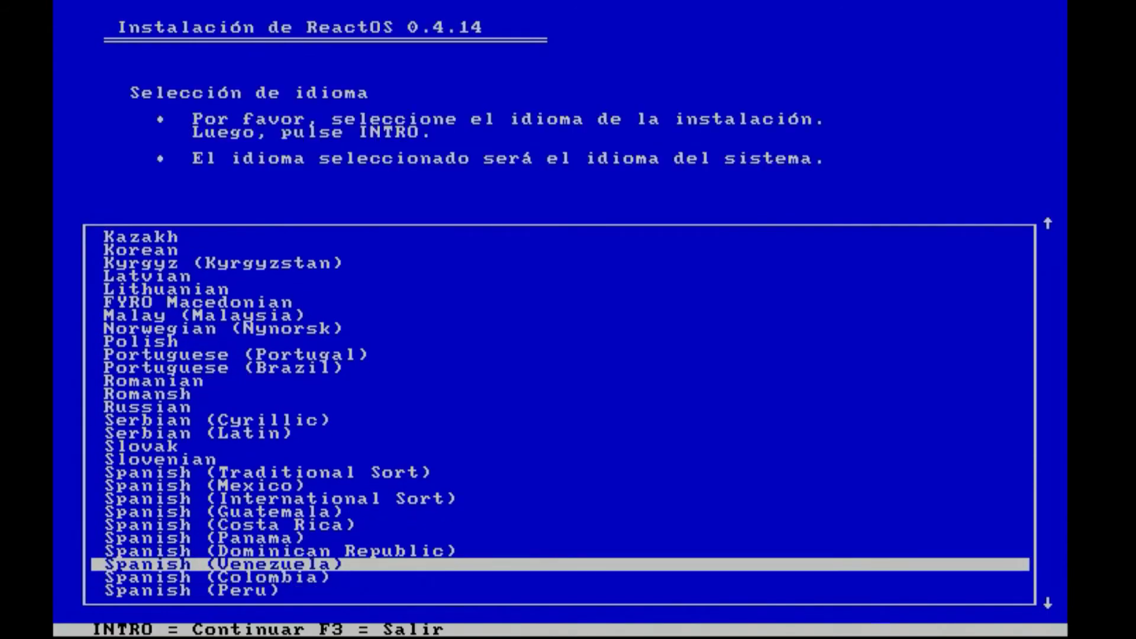
{"action": "key", "text": "Return"}
{"action": "key", "text": "Return"}
{"action": "key", "text": "Return"}
{"action": "key", "text": "Return"}
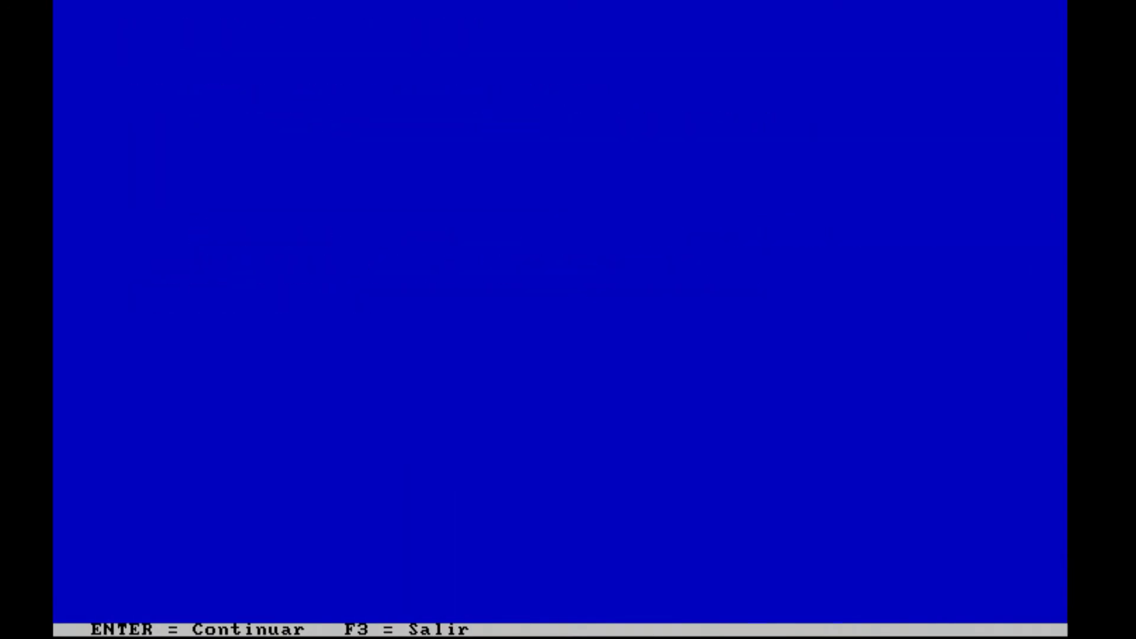
Confirm formatting of the partition and set the ReactOS installation directory to \ReactOSiangt1420
{"action": "key", "text": "Return"}
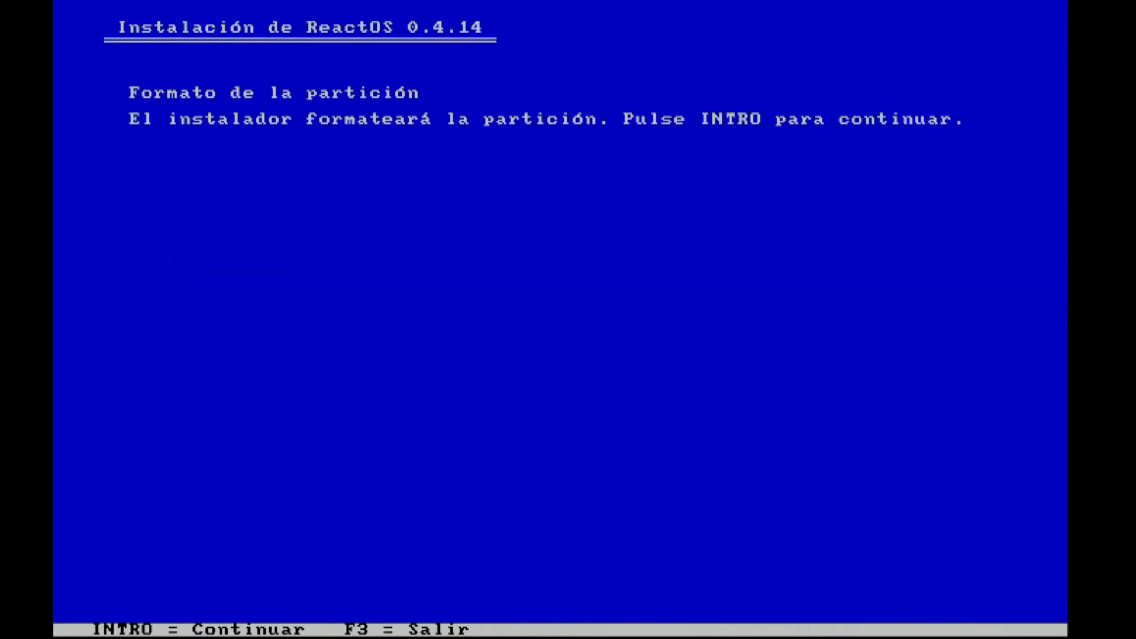
{"action": "key", "text": "Return"}
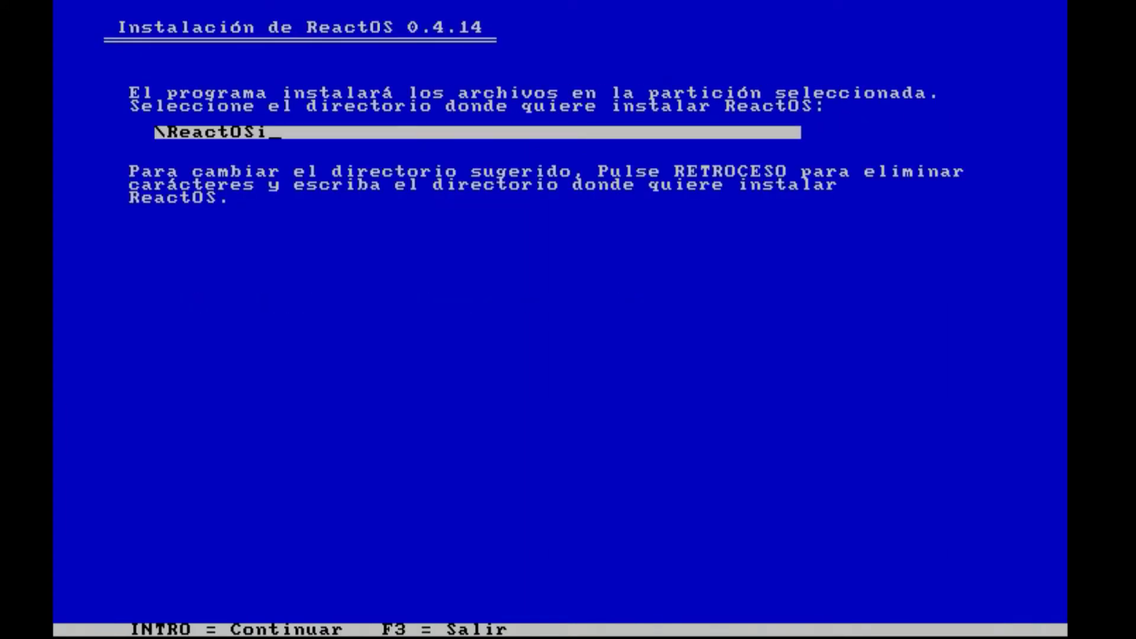
{"action": "type", "text": "iangt1422"}
{"action": "key", "text": "Return"}
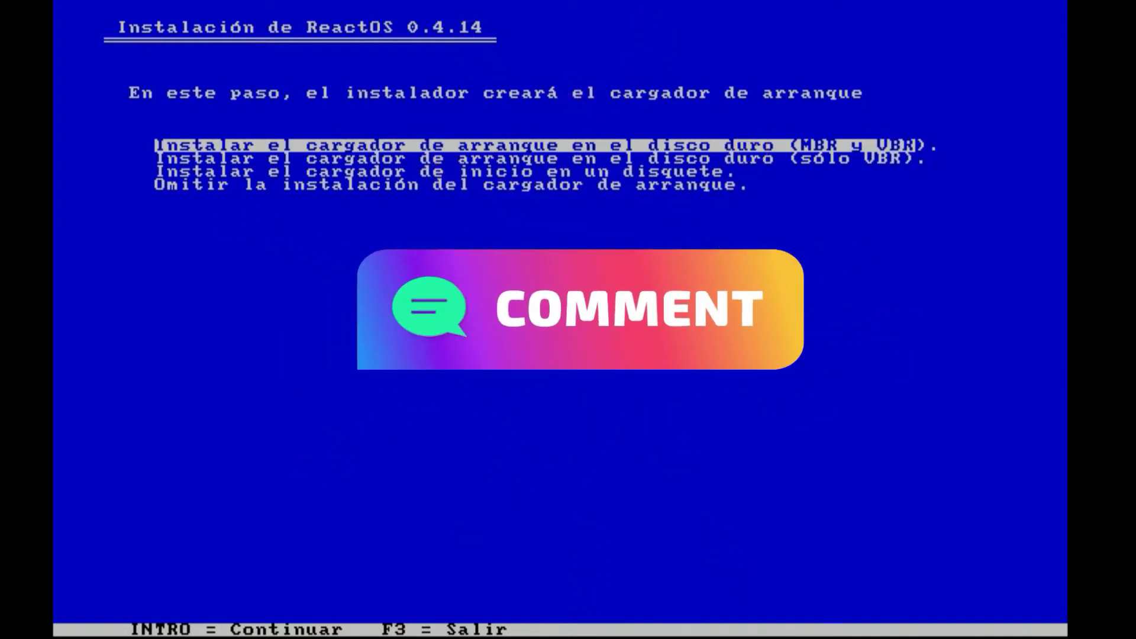
Install the boot loader on the hard disk with the MBR and VBR option and continue to the graphical setup
{"action": "key", "text": "Return"}
{"action": "key", "text": "Return"}
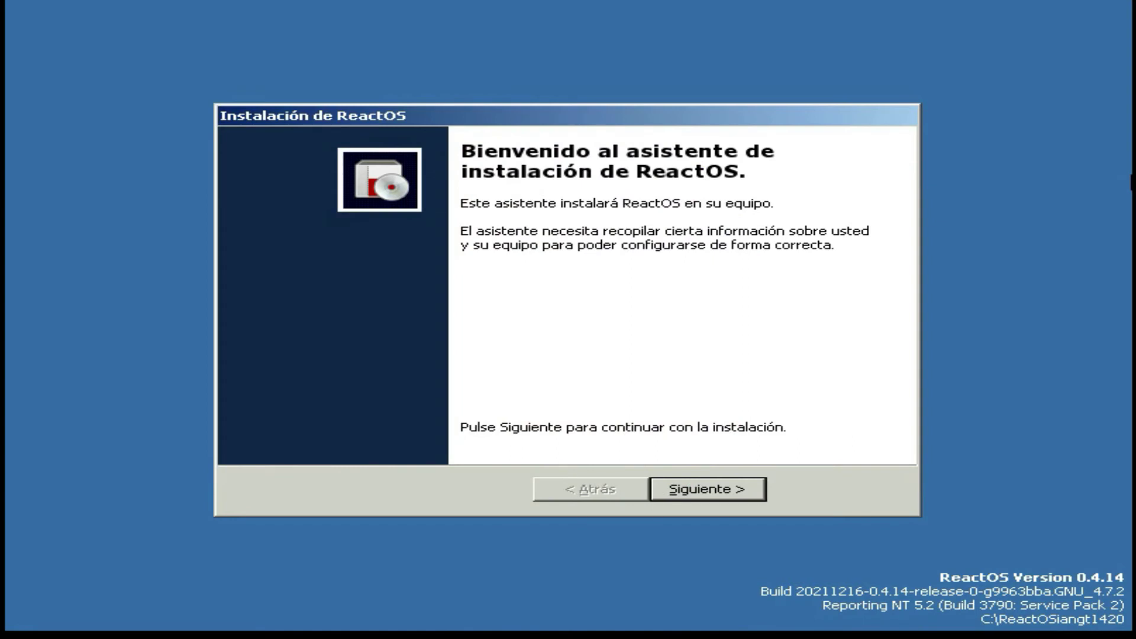
Choose ReactOS como Sobremesa as the product option and continue to the software personalization page
{"action": "left_click", "coordinate": [738, 497]}
{"action": "left_click", "coordinate": [700, 261]}
{"action": "left_click", "coordinate": [651, 296]}
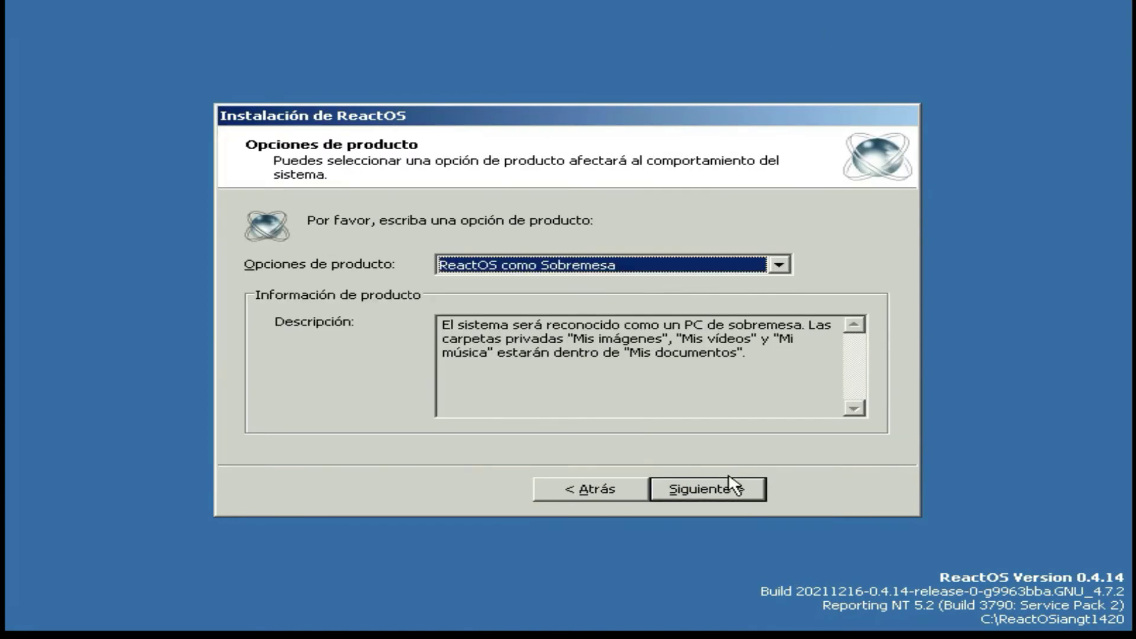
{"action": "left_click", "coordinate": [734, 489]}
{"action": "left_click", "coordinate": [741, 496]}
Enter the owner's name with the organization left blank, and accept the date, time and Central America time zone
{"action": "type", "text": "ianf"}
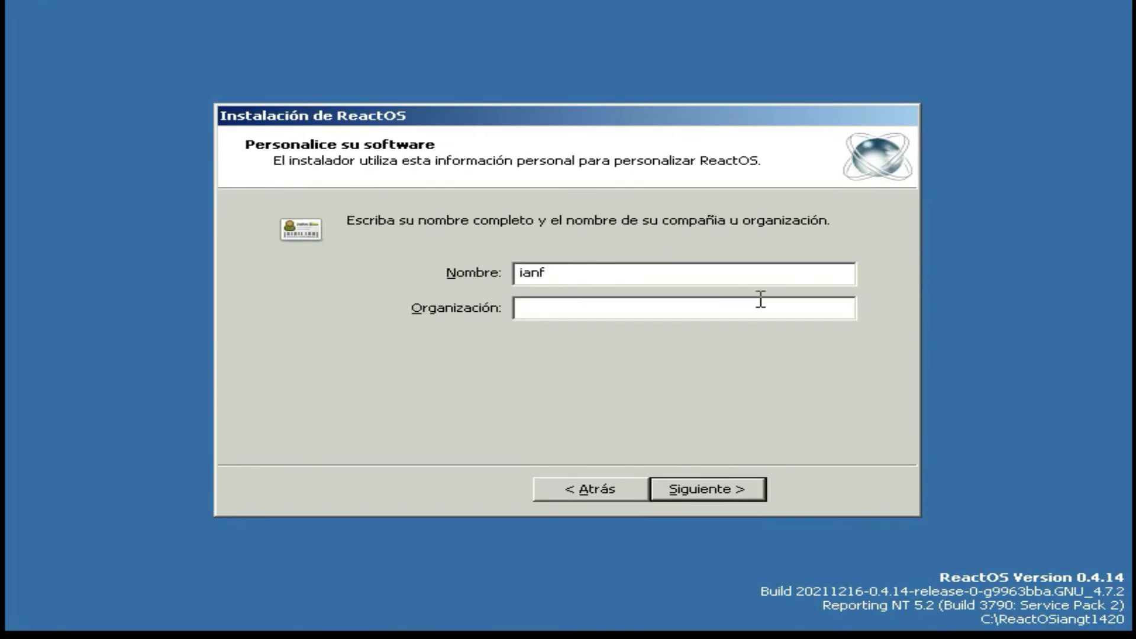
{"action": "key", "text": "BackSpace"}
{"action": "type", "text": "gt1420"}
{"action": "left_click", "coordinate": [748, 492]}
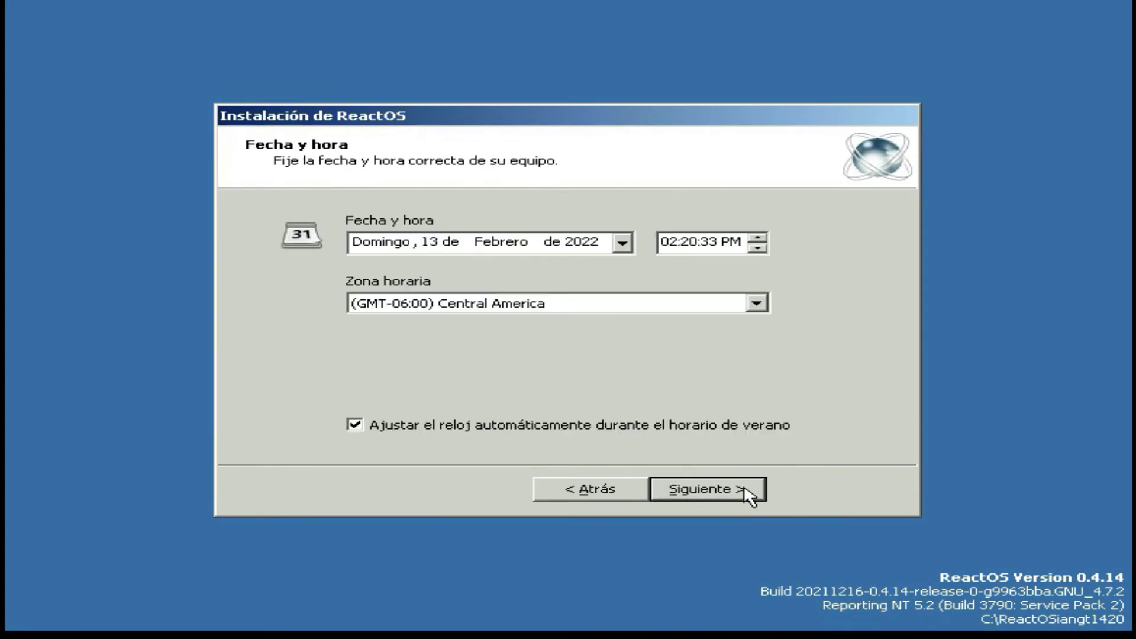
{"action": "left_click", "coordinate": [748, 495]}
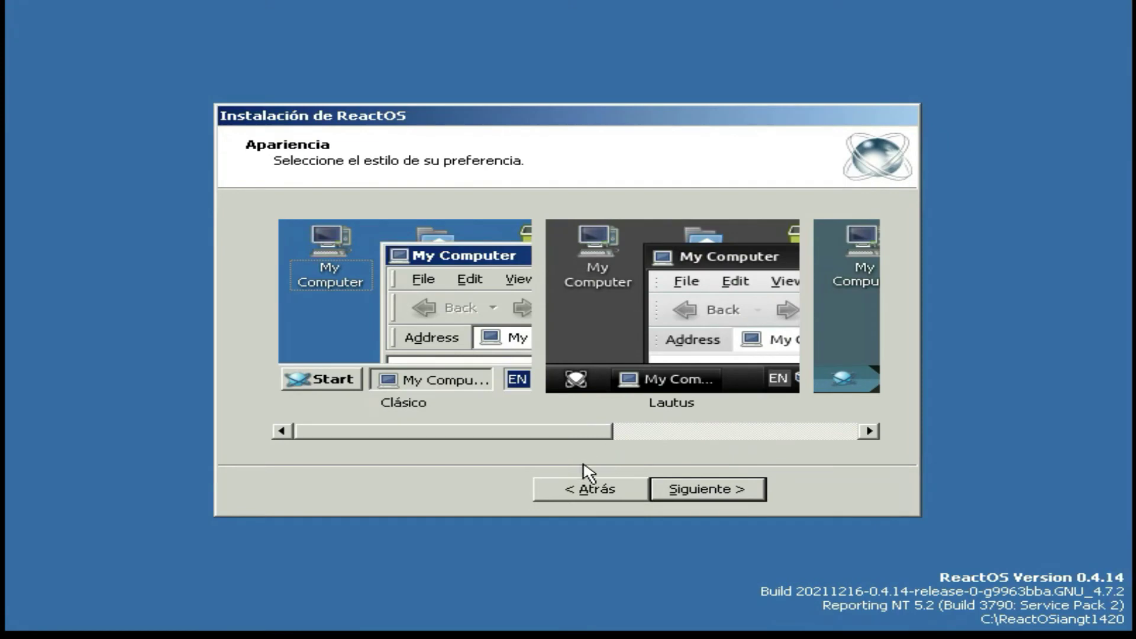
Select the Lautus appearance style and complete the installation wizard, restarting the machine
{"action": "left_click", "coordinate": [740, 432]}
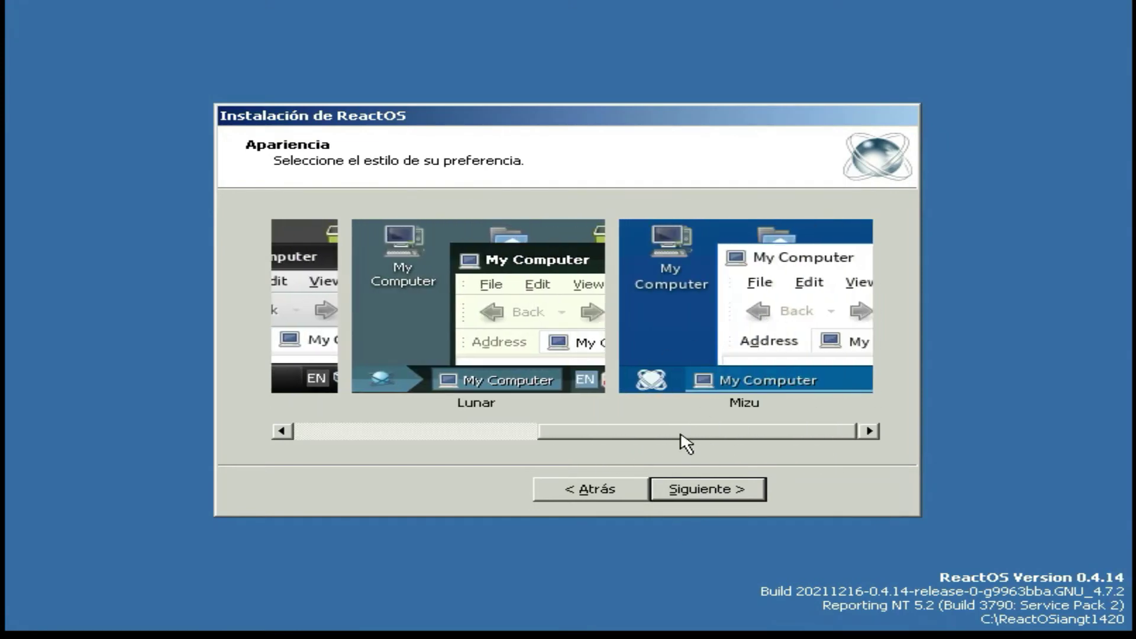
{"action": "left_click_drag", "start_coordinate": [681, 436], "coordinate": [557, 436]}
{"action": "left_click", "coordinate": [497, 382]}
{"action": "left_click", "coordinate": [696, 496]}
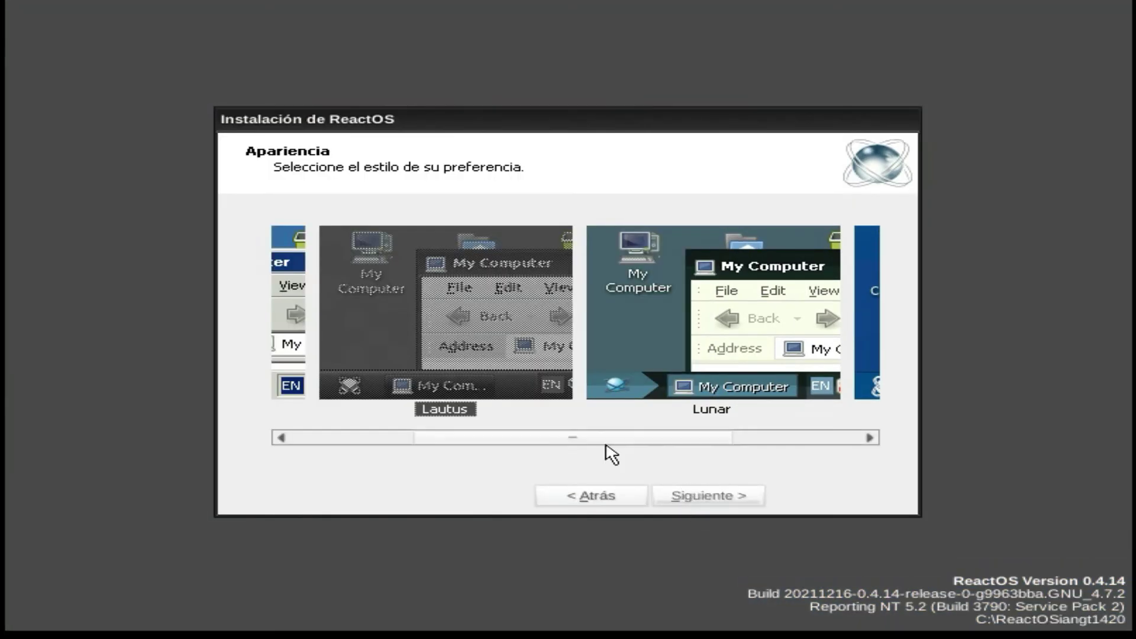
{"action": "left_click", "coordinate": [687, 495]}
{"action": "left_click", "coordinate": [685, 495]}
{"action": "left_click", "coordinate": [690, 497]}
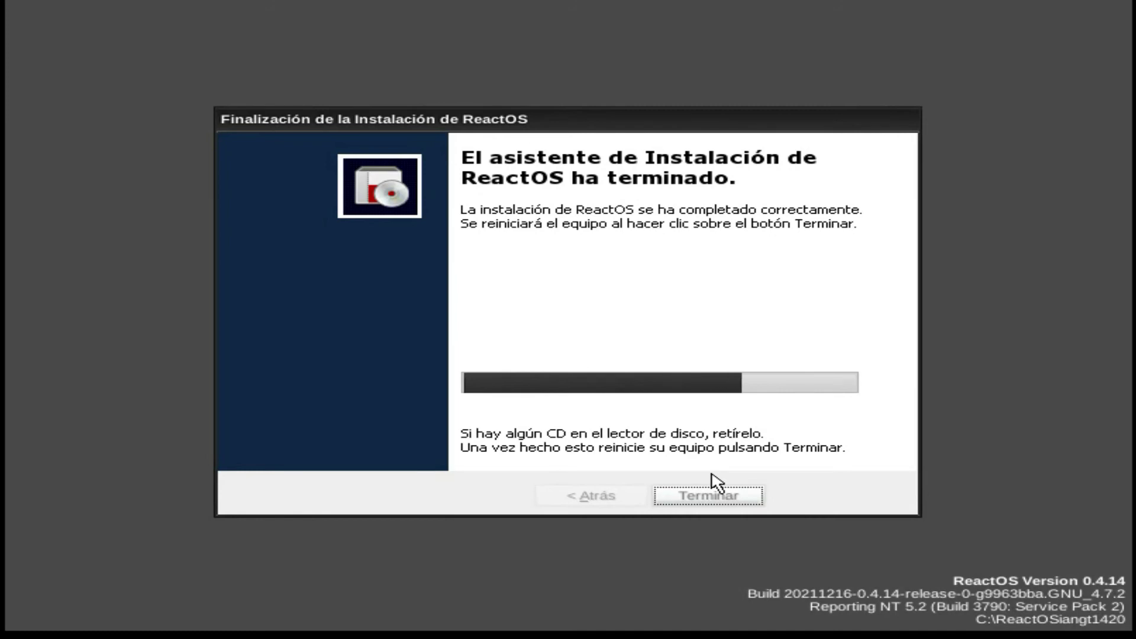
{"action": "left_click", "coordinate": [747, 495]}
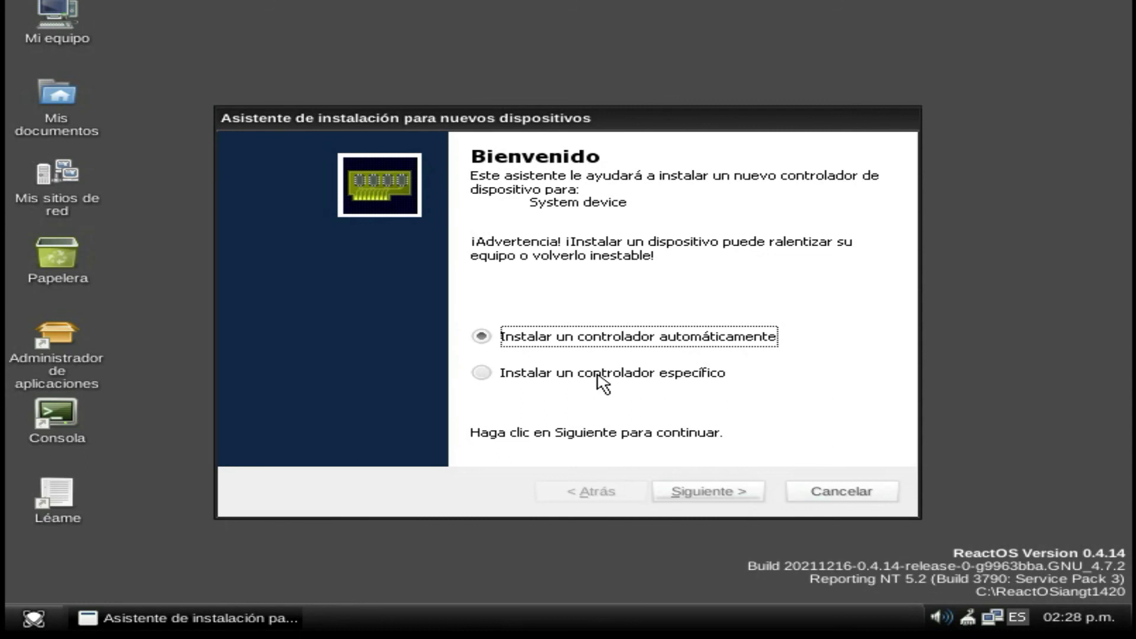
Cancel the new-device driver wizards for the system device and the multimedia audio device
{"action": "left_click", "coordinate": [833, 499]}
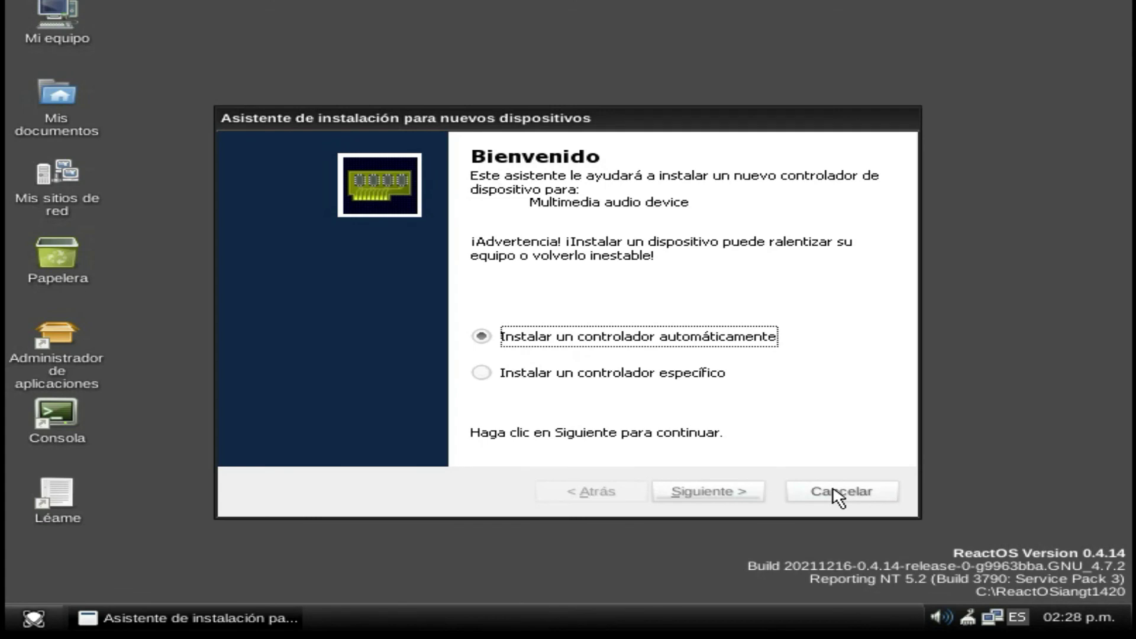
{"action": "left_click", "coordinate": [839, 498]}
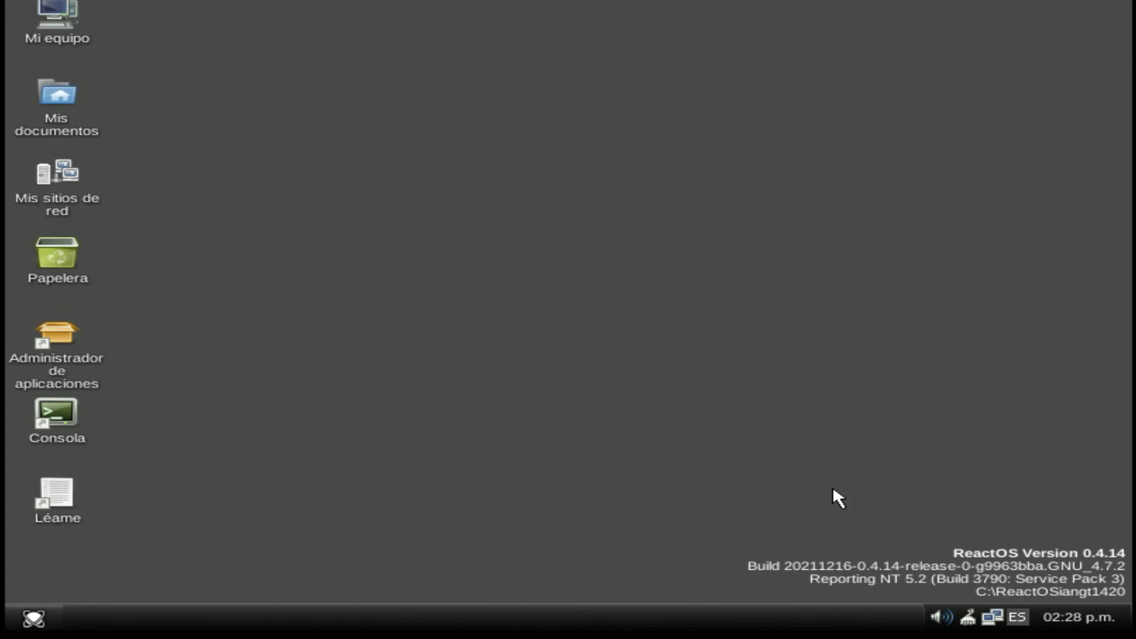